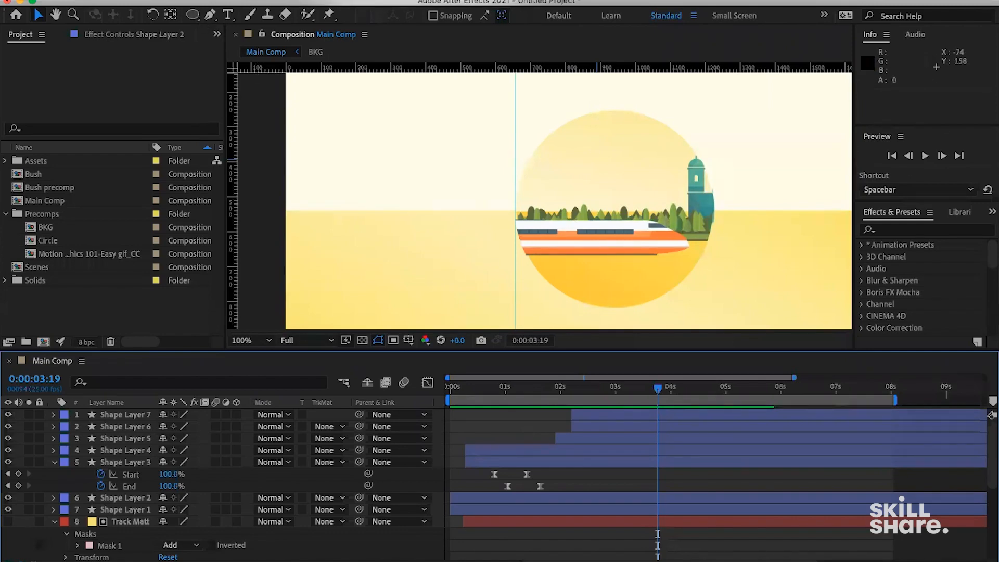
- Create a new medium yellow solid layer in the Main Comp
click(251, 0)
mouse_move(255, 4)
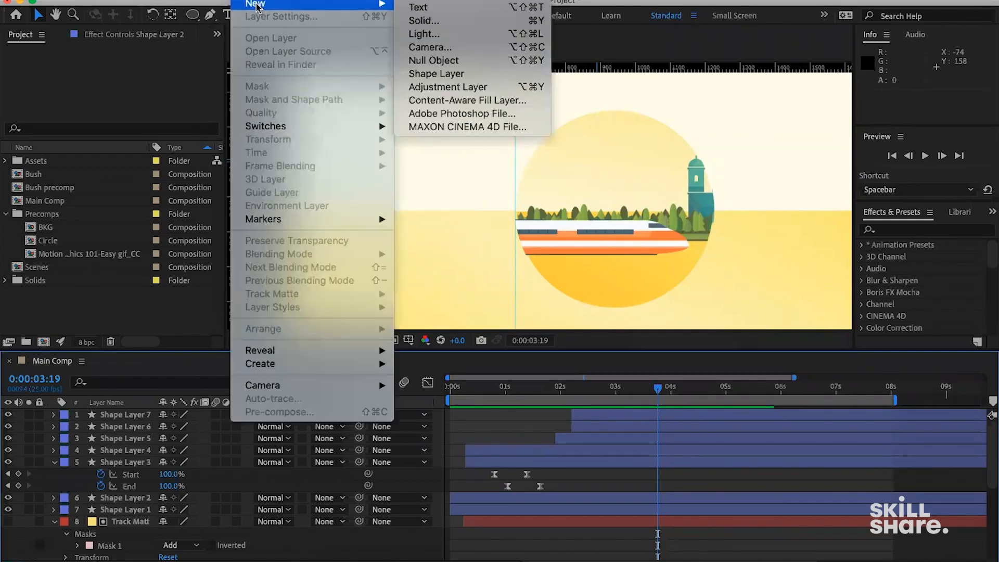
click(482, 20)
click(611, 418)
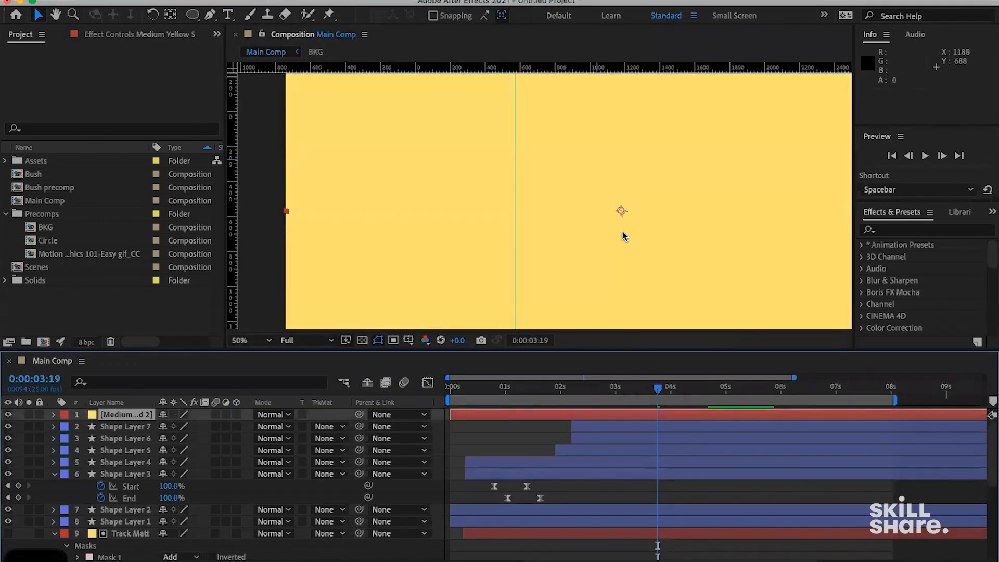
- Draw a tall, slanted four-point strip mask on the yellow solid with the Pen tool, crossing the right part of the circle
key(comma)
click(209, 15)
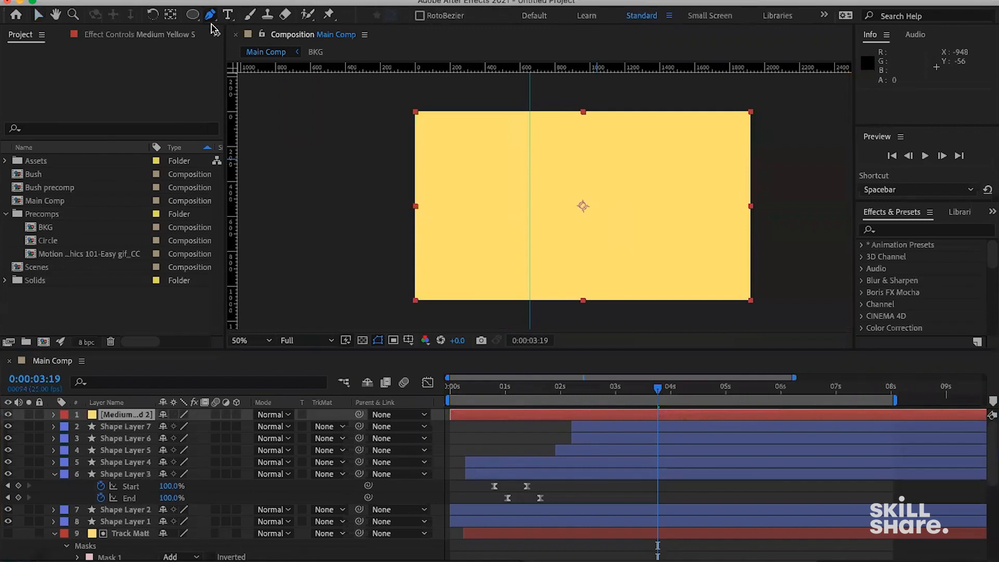
click(612, 171)
drag(604, 269, 592, 271)
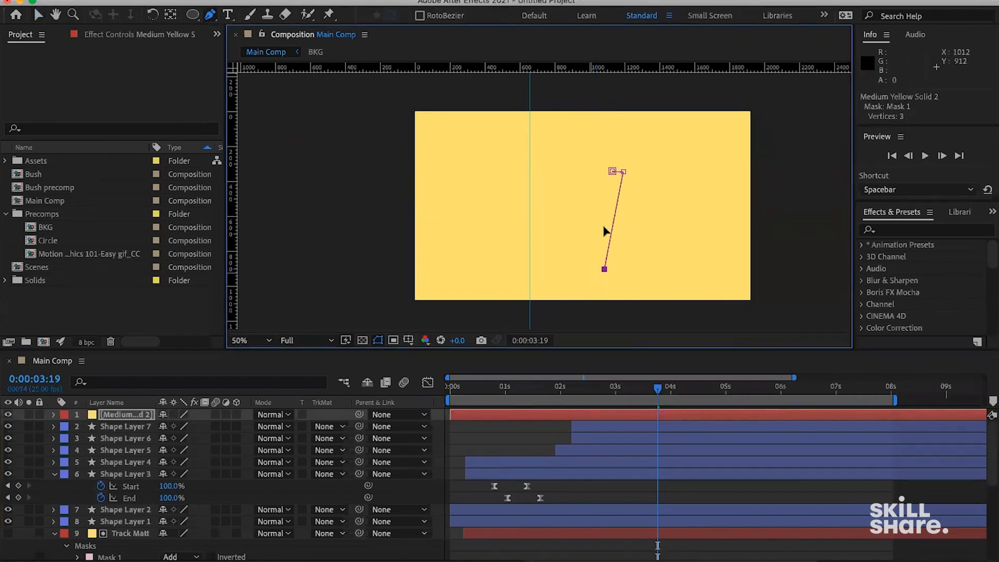
click(612, 171)
key(slash)
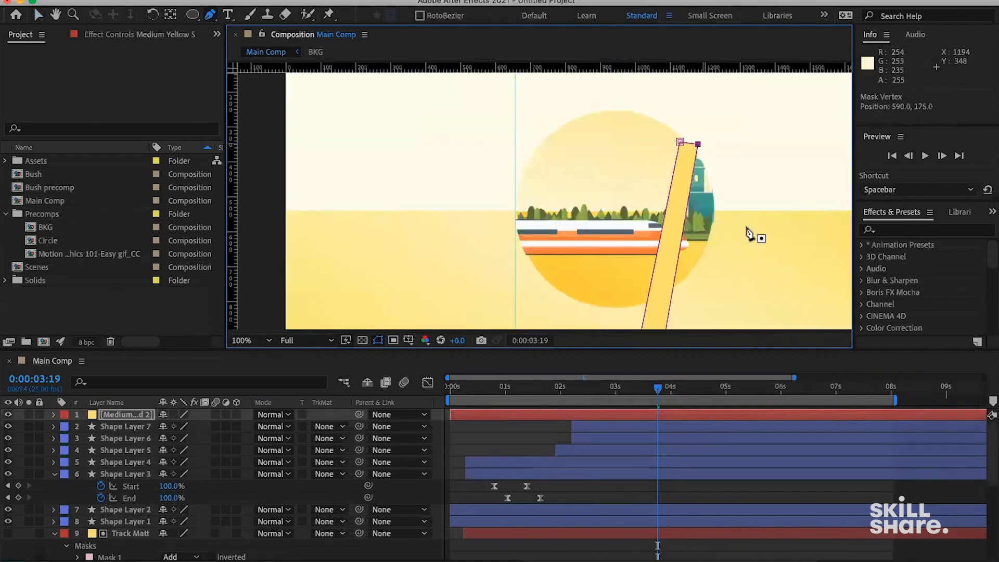
- Draw a second, thinner slanted strip mask on the yellow solid, parallel to and left of the first one
drag(718, 172, 692, 117)
drag(637, 284, 633, 286)
drag(675, 195, 666, 223)
click(625, 114)
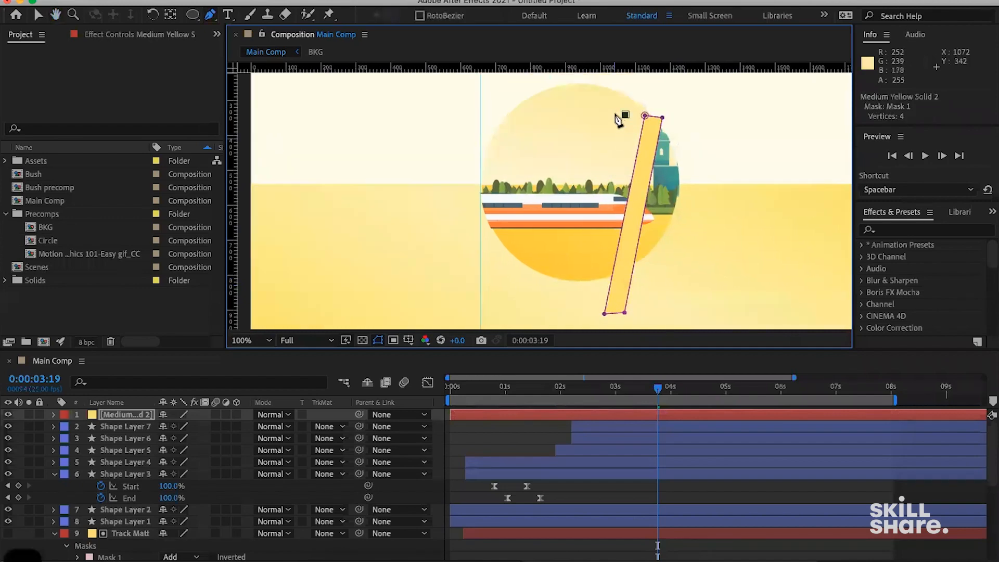
click(615, 114)
click(576, 311)
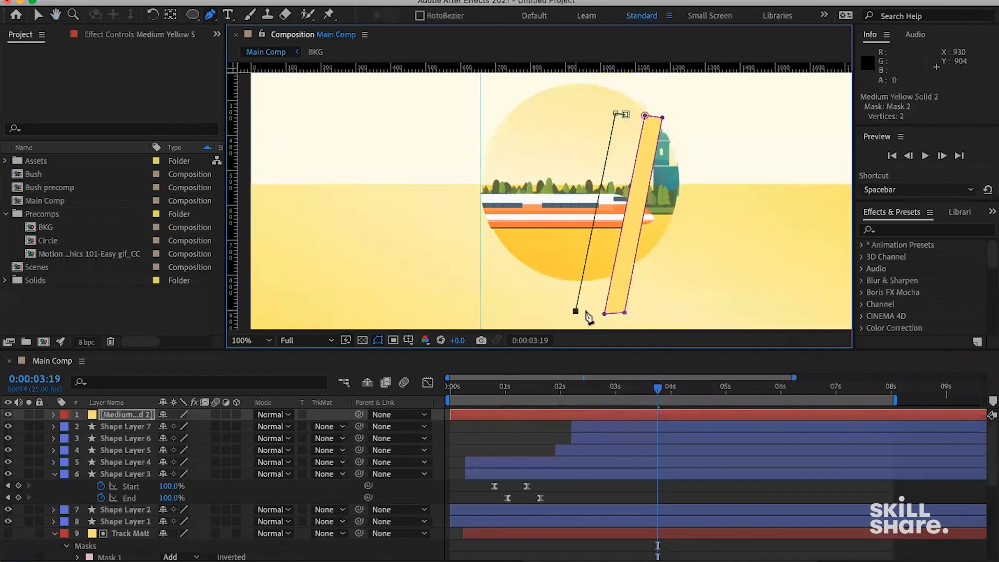
click(585, 311)
click(625, 115)
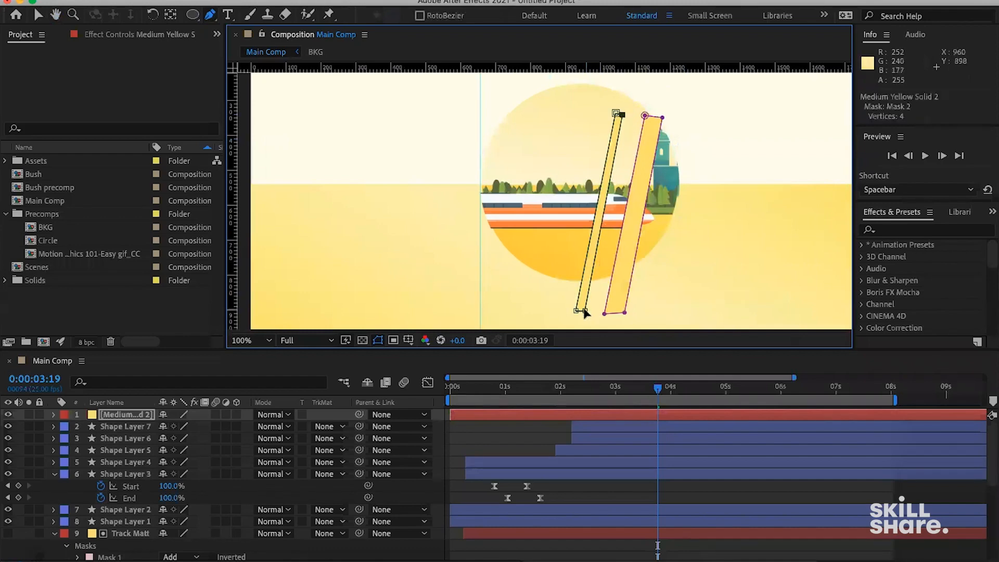
- Move the corner points of the wide strip mask so that it sits close beside the thin strip
click(604, 314)
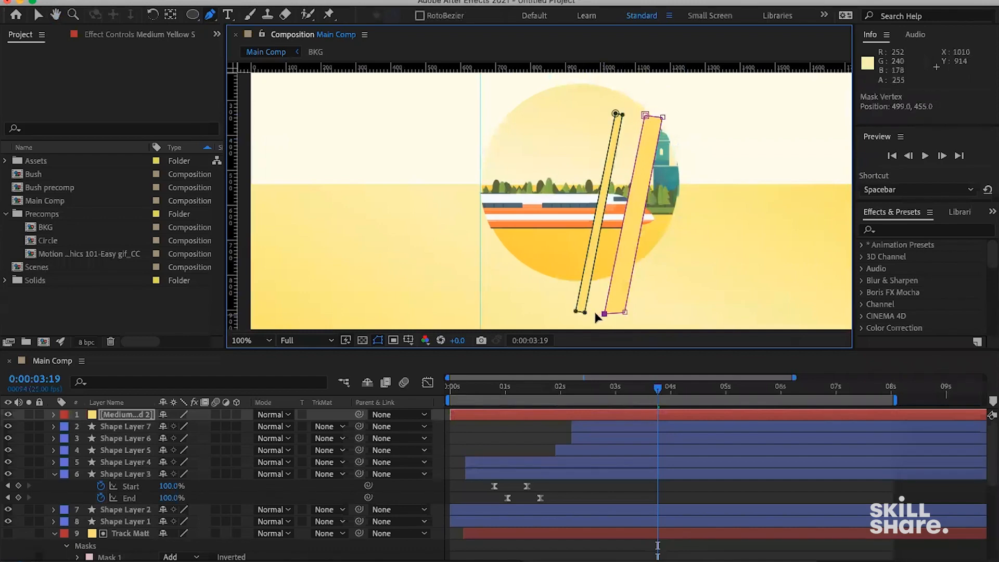
drag(604, 314, 597, 312)
click(644, 115)
drag(631, 113, 646, 117)
drag(625, 312, 594, 313)
drag(633, 117, 628, 117)
drag(609, 313, 611, 312)
- Reveal the yellow solid's Position property and separate its dimensions into X and Y
click(137, 408)
click(137, 414)
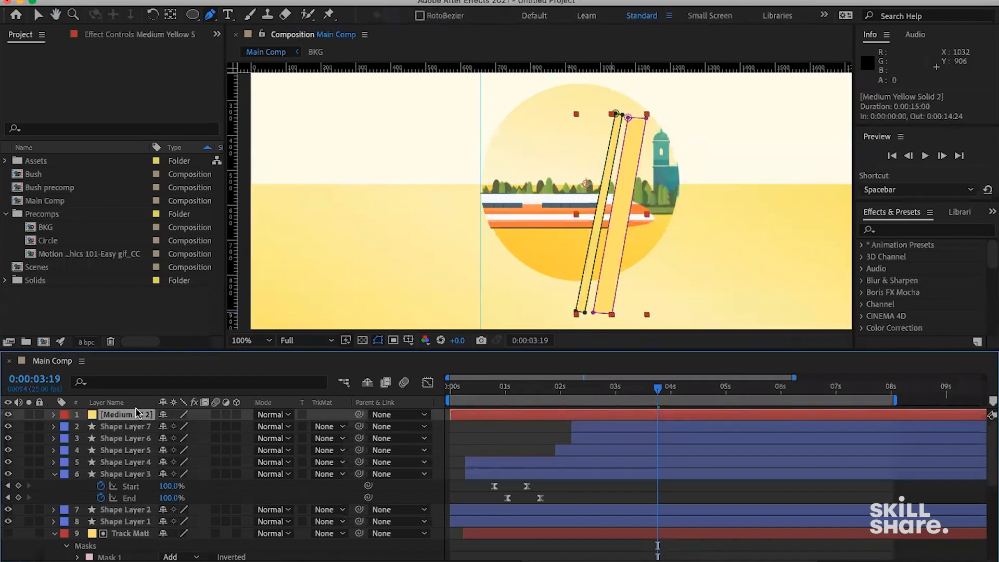
key(p)
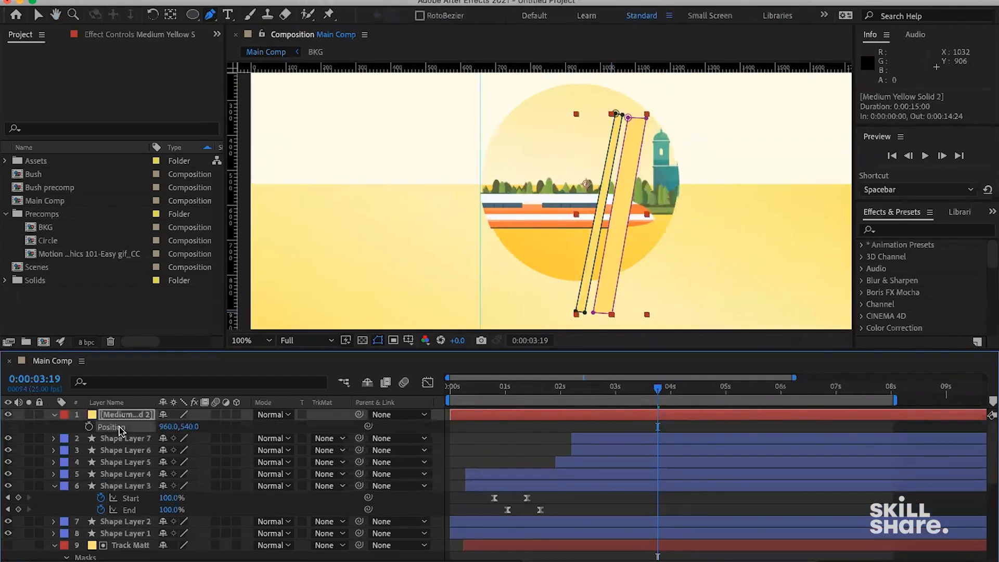
right_click(121, 427)
click(165, 411)
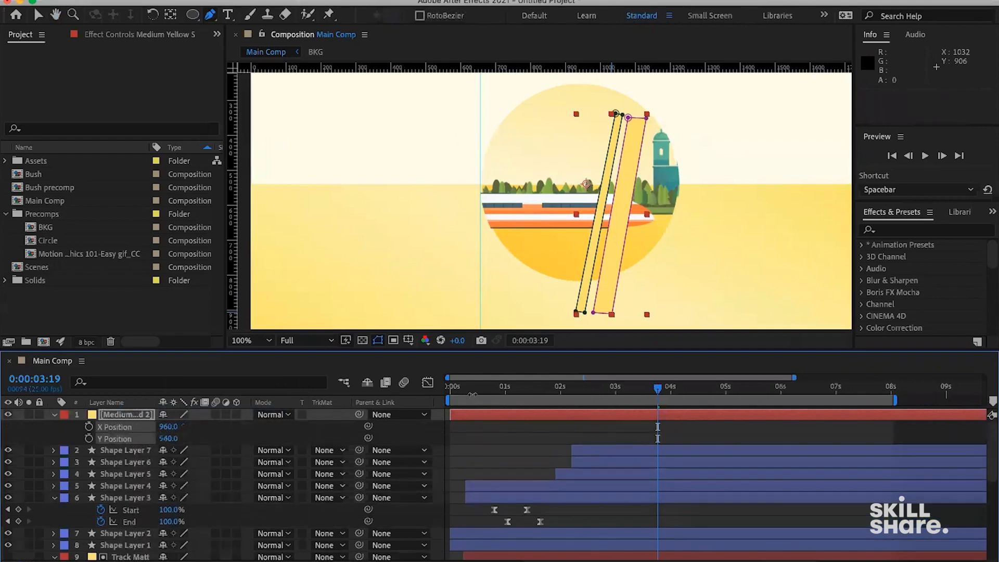
- Add an X Position keyframe of 1247 to the yellow solid at 0:00:01:09, placing the strips right of the circle
drag(460, 395, 526, 394)
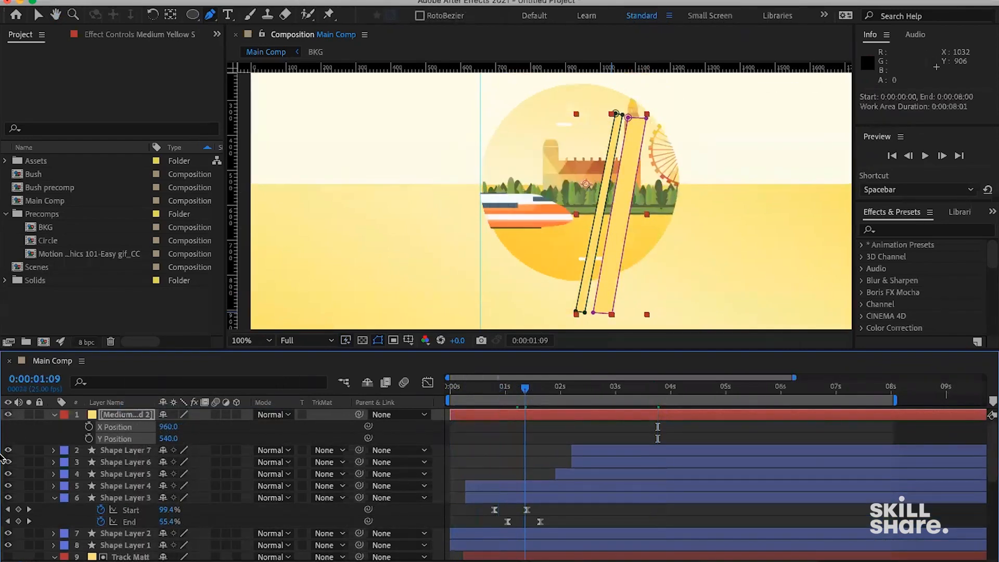
click(89, 427)
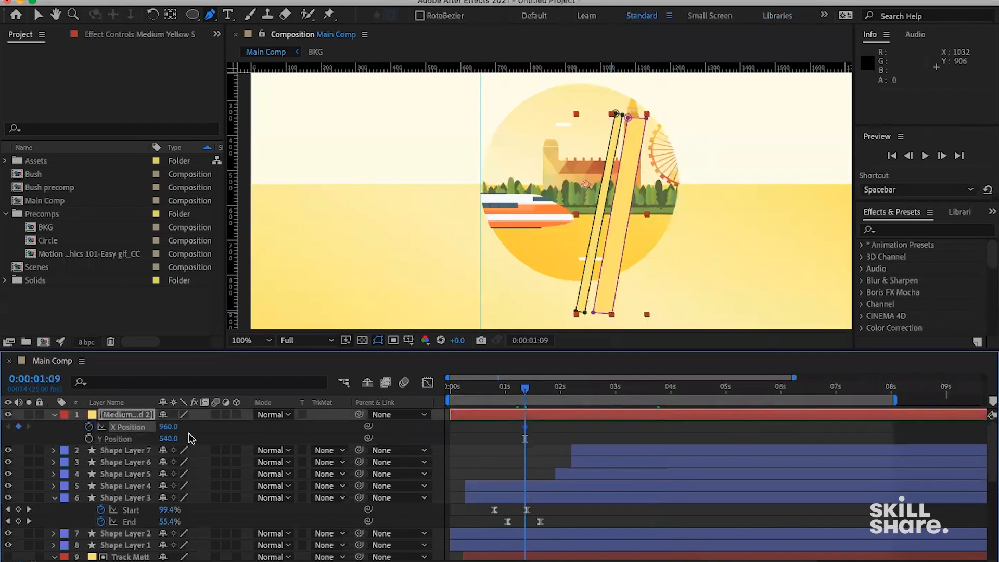
drag(169, 427, 520, 405)
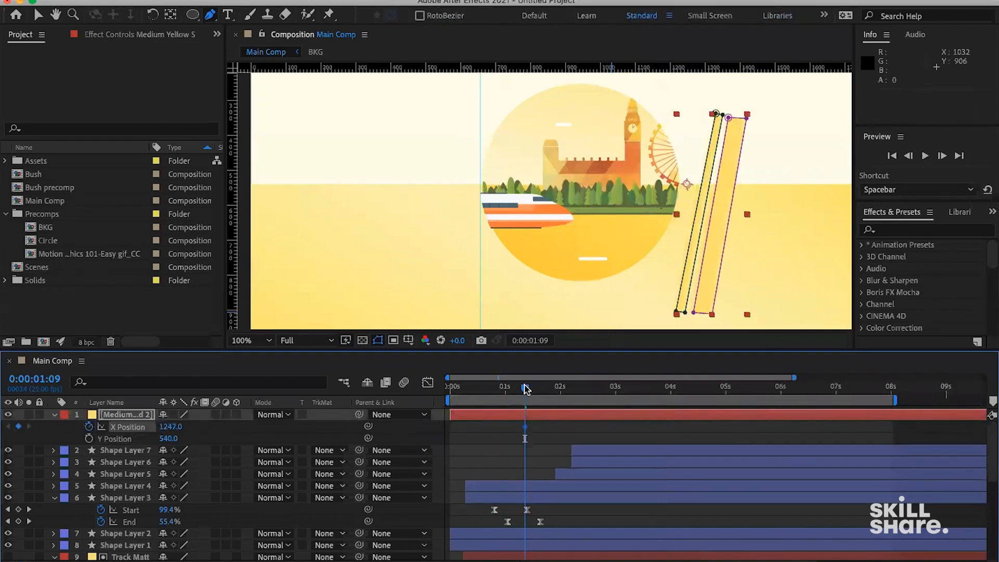
- Keyframe the yellow solid's X Position to 469 at 0:00:02:03, taking the strips past the circle's left side
click(566, 389)
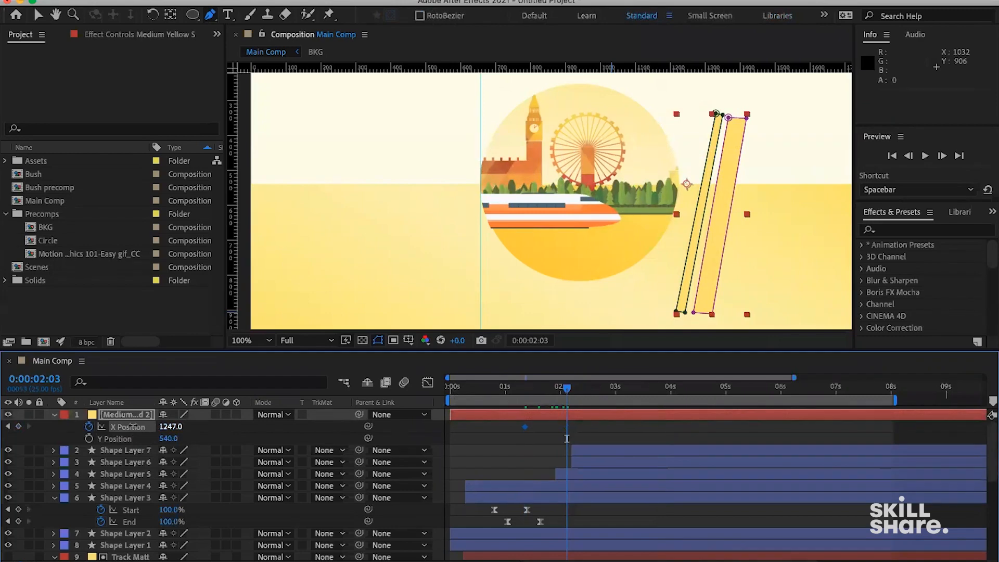
drag(4, 428, 113, 436)
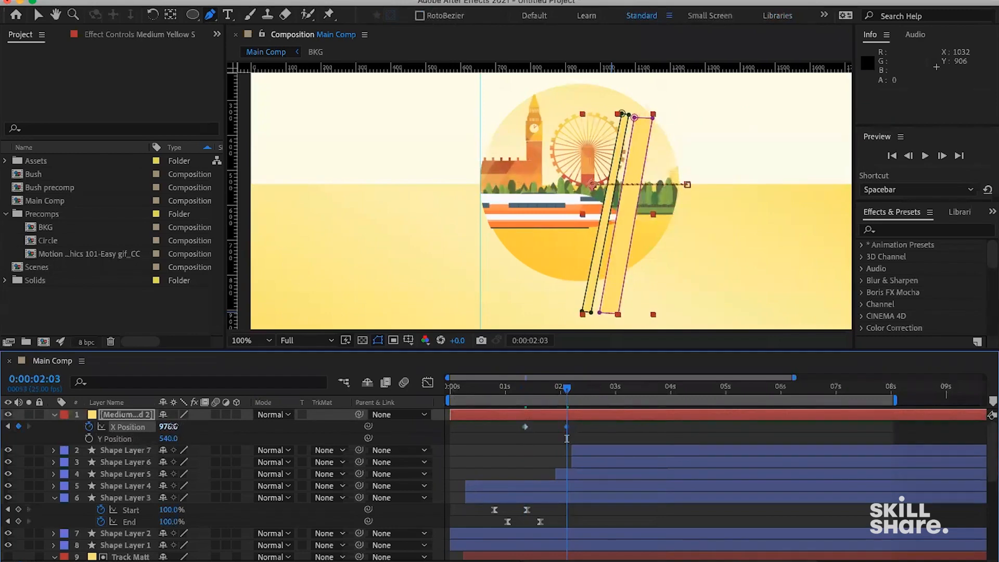
drag(118, 425, 405, 375)
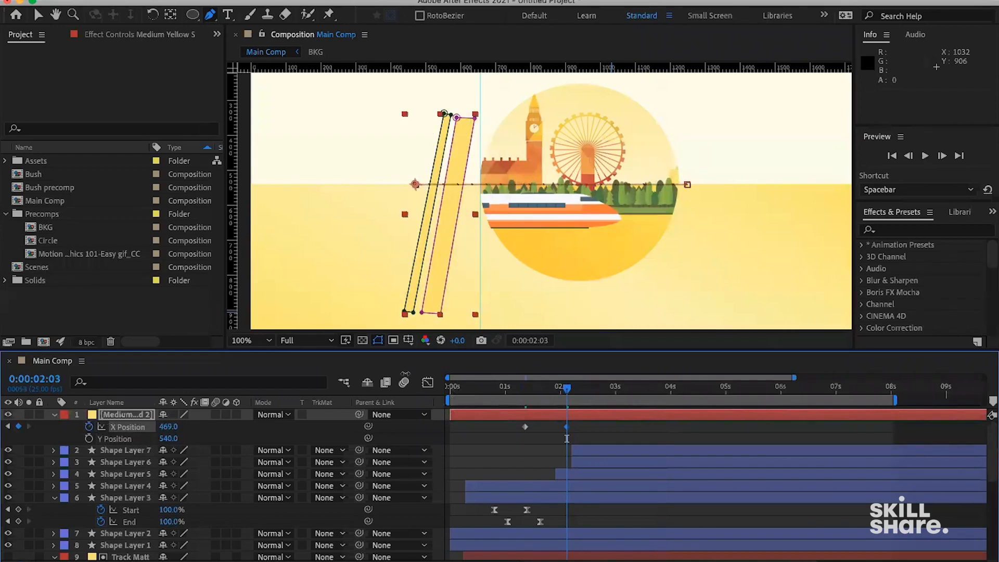
click(585, 431)
- Duplicate the animated yellow solid and shift the copy 9 frames later in the timeline
click(568, 419)
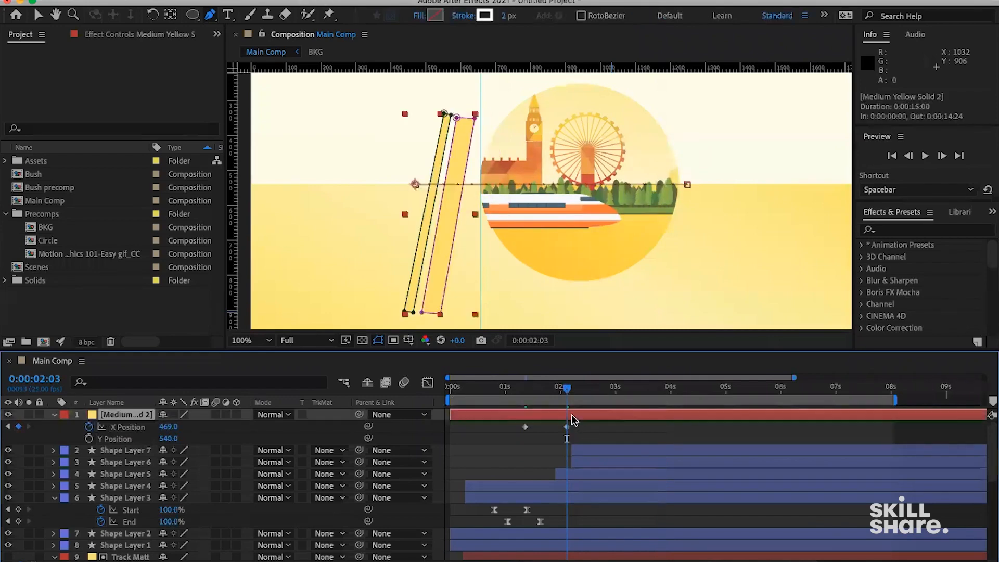
key(ctrl+d)
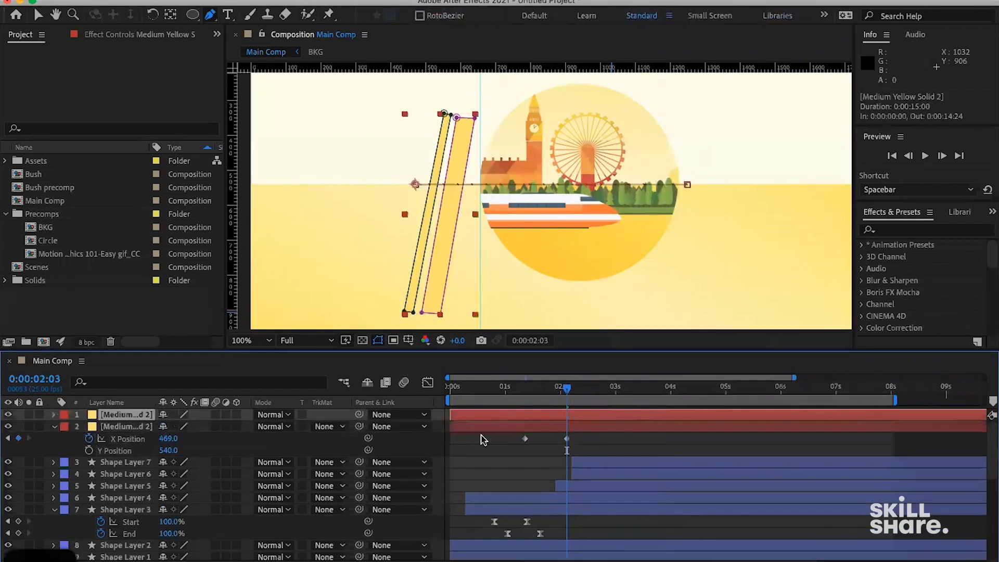
mouse_move(483, 426)
mouse_down()
mouse_move(580, 427)
mouse_move(564, 416)
mouse_move(574, 416)
mouse_up()
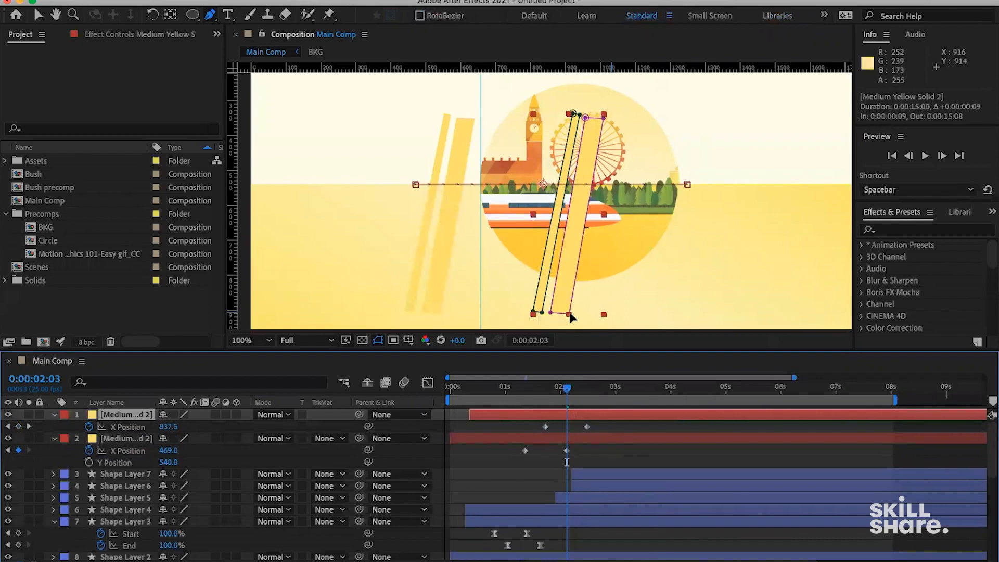
- Reshape the wide strip mask on the duplicated solid by shifting its top corners and lower-right corner slightly to the right
click(570, 314)
click(605, 119)
drag(605, 118, 592, 115)
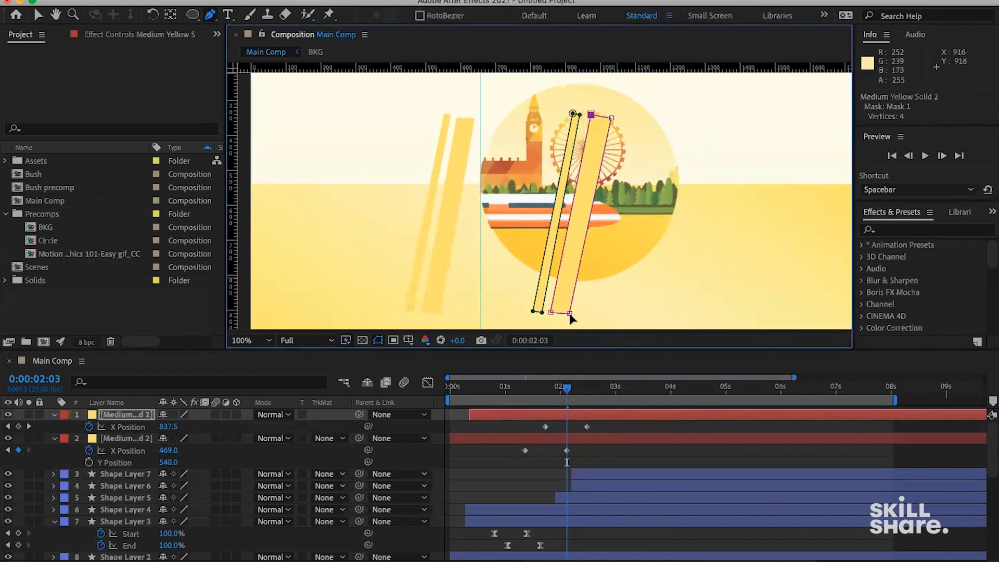
drag(571, 314, 578, 314)
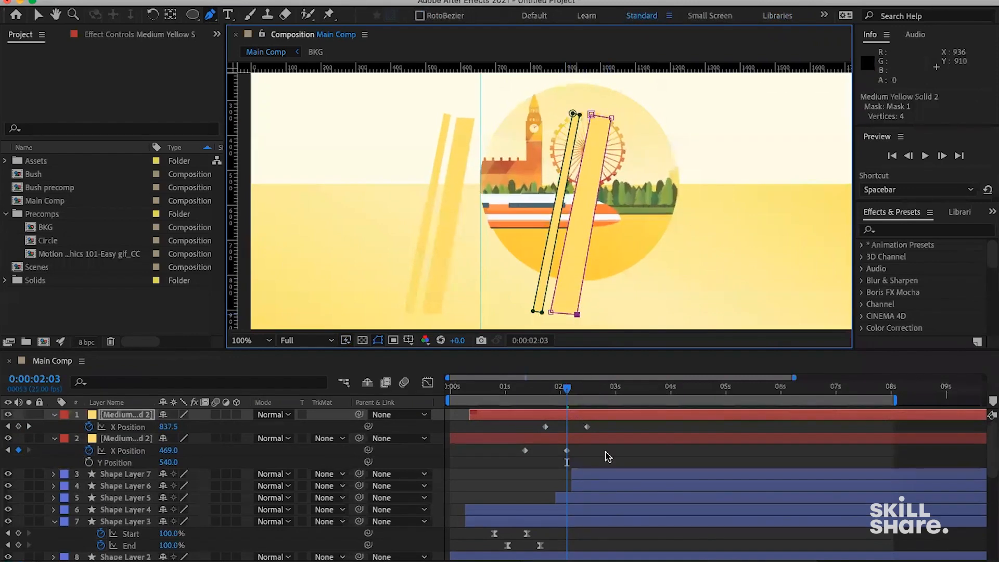
- Preview the strip animation and pre-compose both yellow solids into a composition named Sheen
click(526, 388)
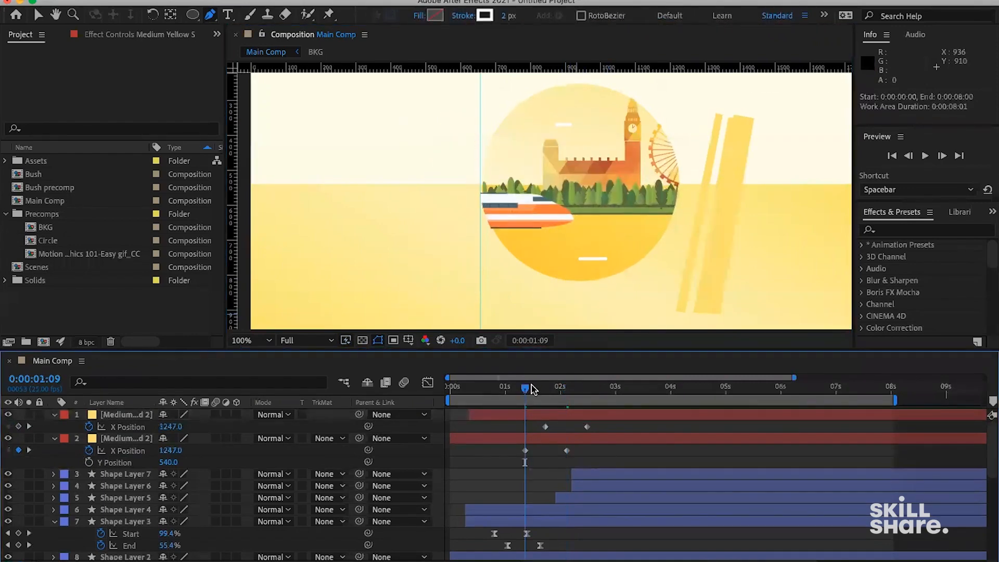
drag(555, 388, 604, 388)
click(590, 439)
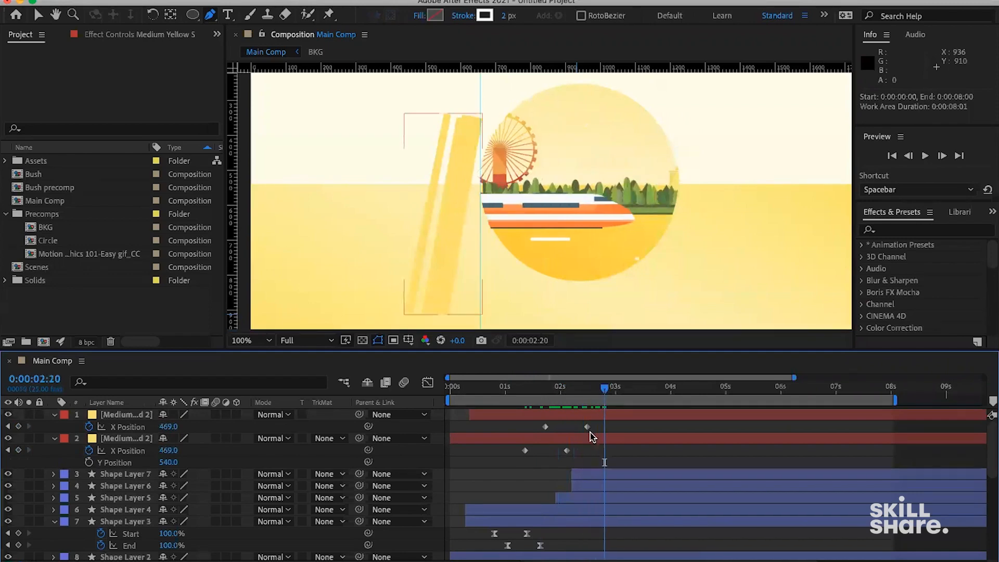
click(588, 423)
shift+click(591, 440)
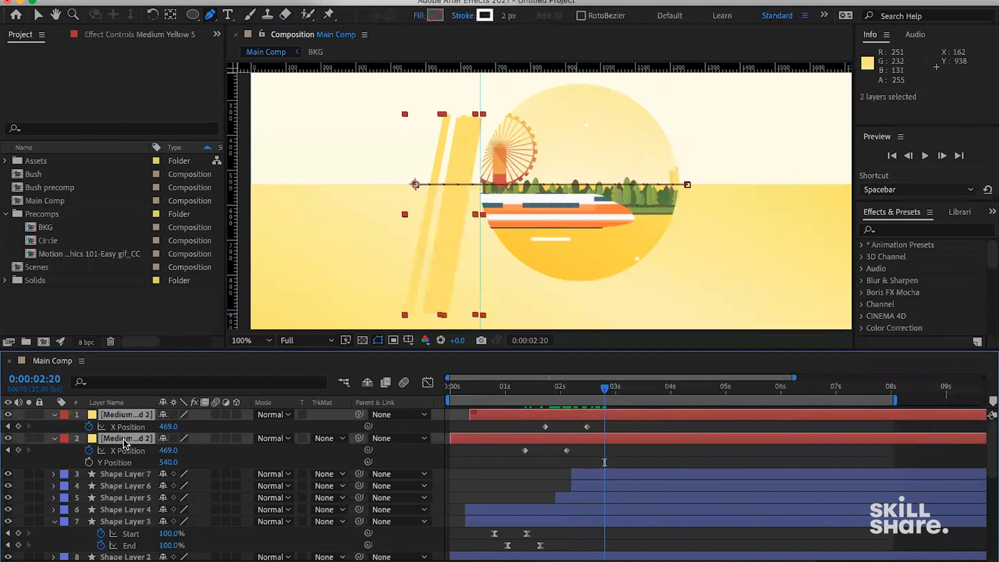
key(ctrl+shift+c)
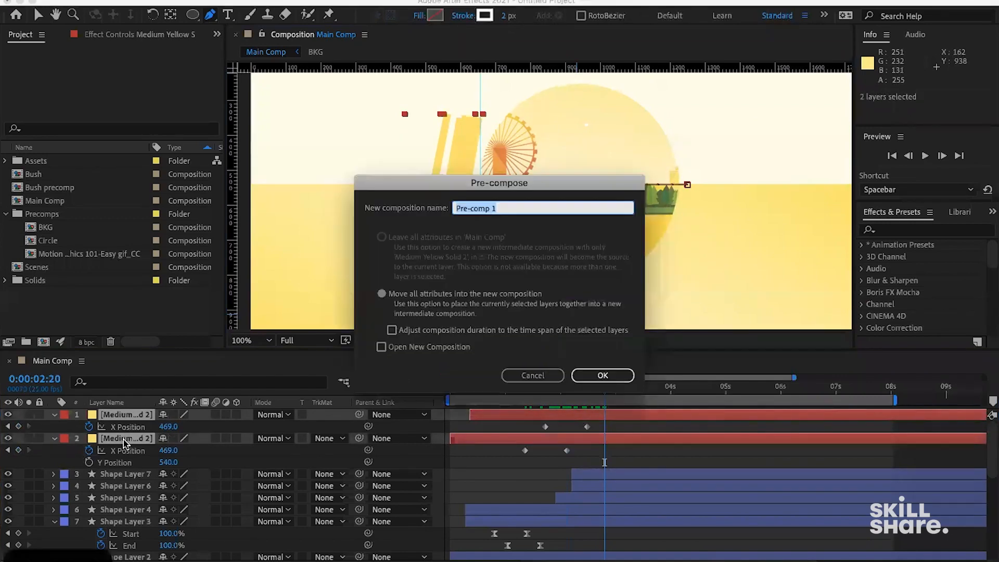
text(Sheen)
key(Return)
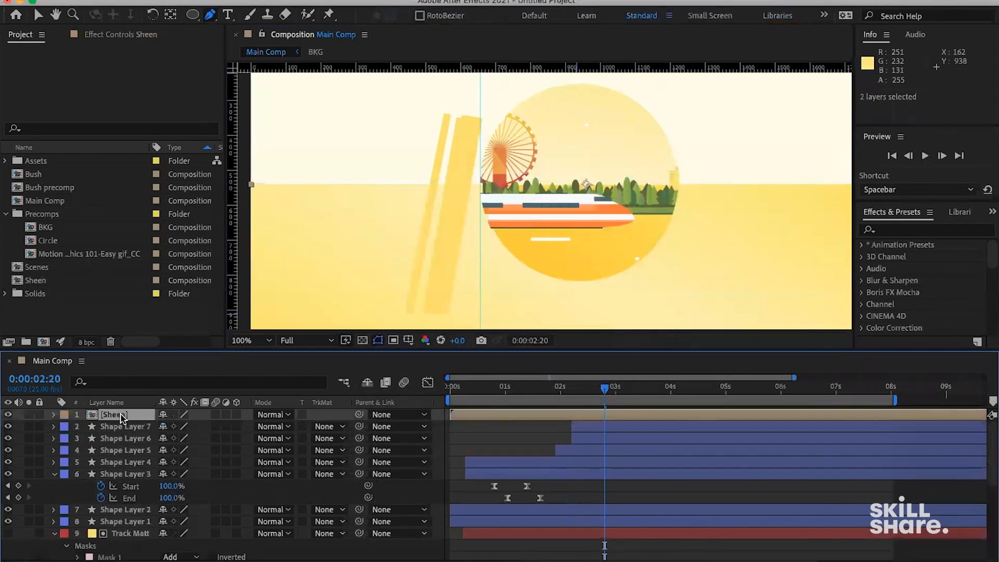
- Duplicate the Train layer and place the copy directly above the Sheen layer at the top of the layer stack
drag(510, 395, 556, 393)
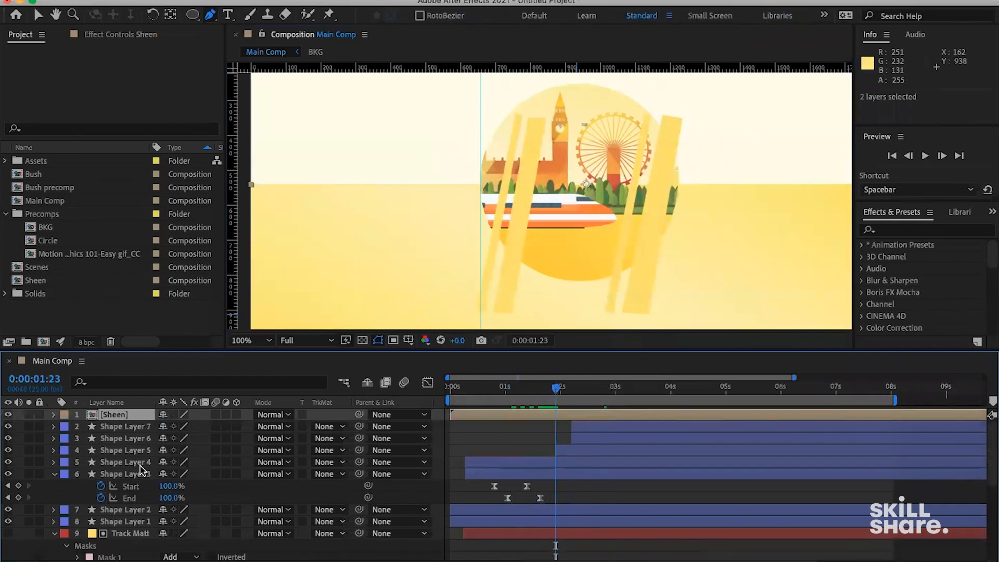
scroll(137, 489, down, 4)
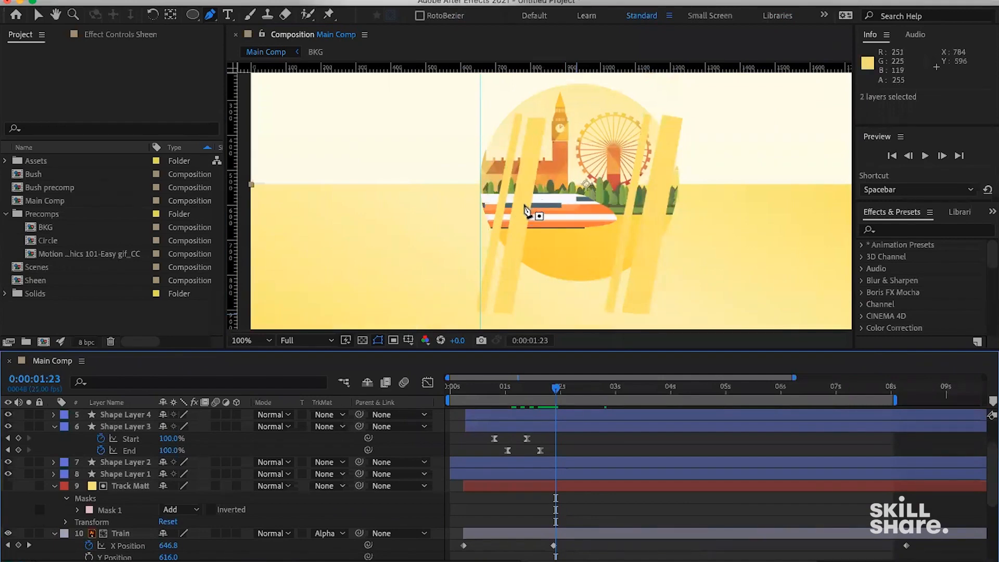
click(125, 533)
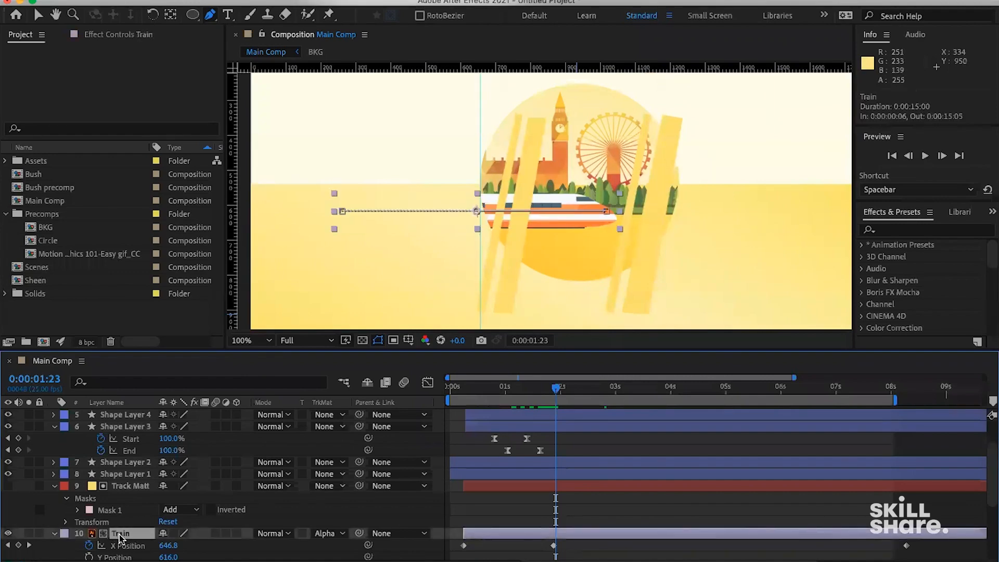
key(ctrl+d)
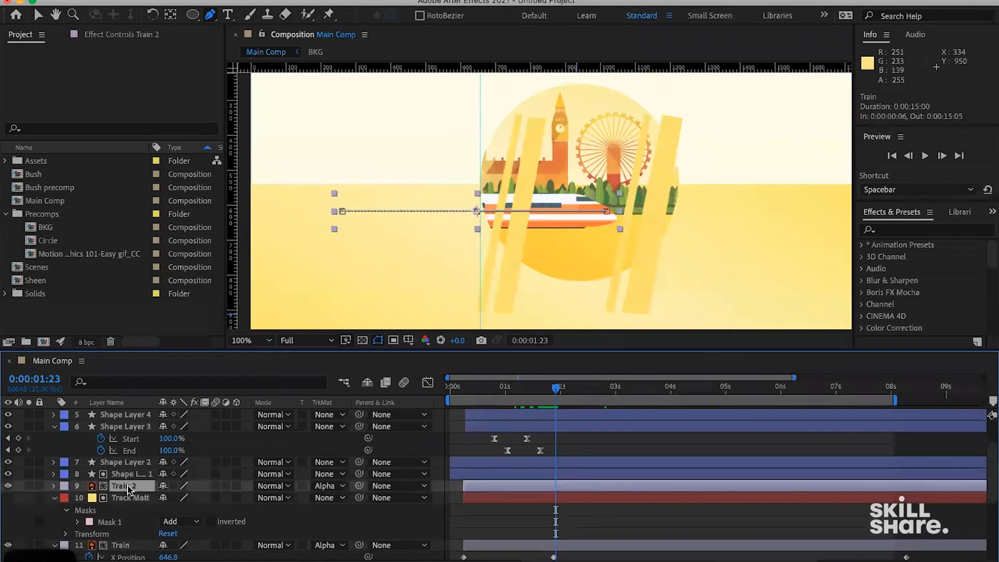
drag(135, 413, 116, 432)
- Set the Sheen layer's track matte to Alpha Matte "Train 2"
click(117, 428)
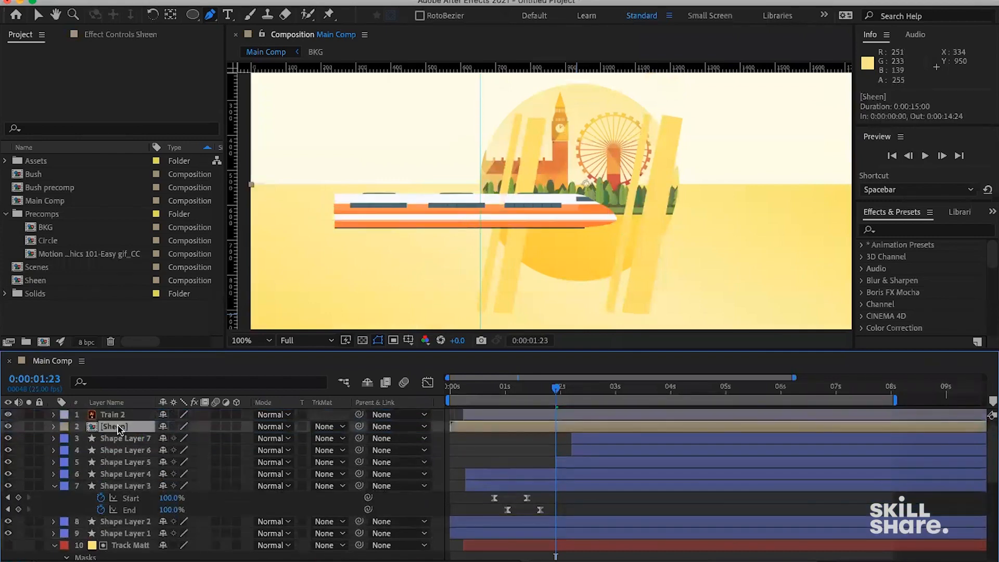
click(339, 427)
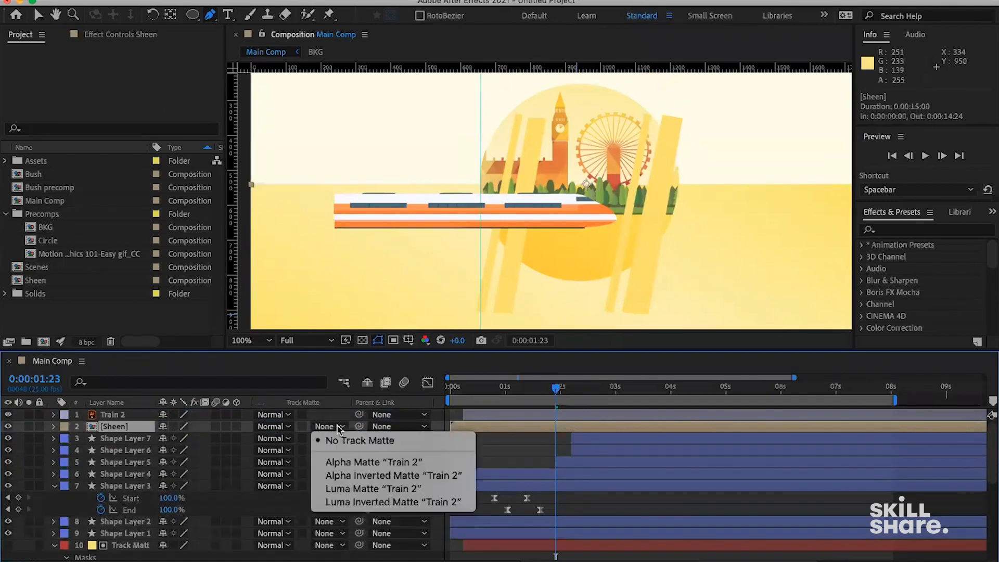
click(356, 462)
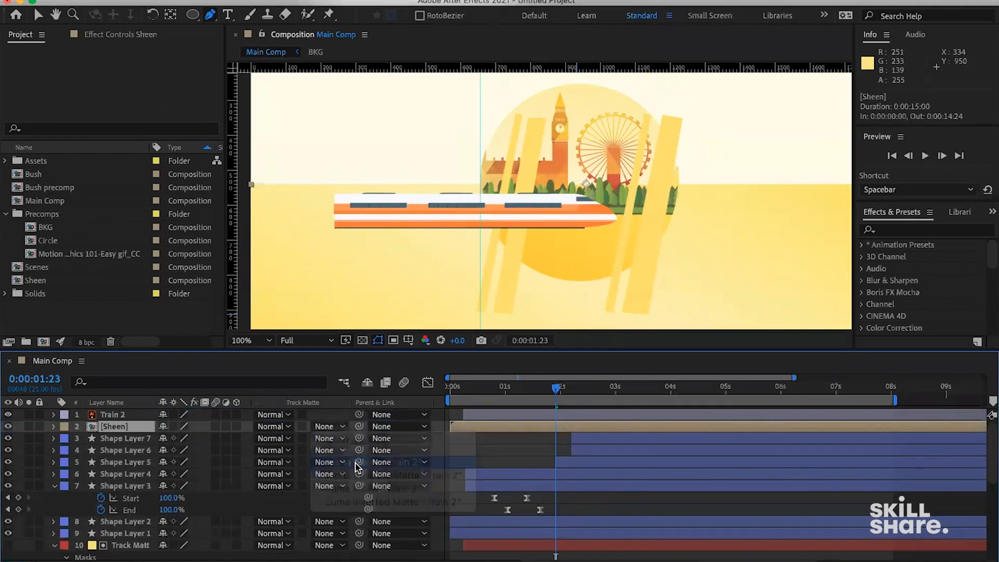
- Preview the matted sheen and move the Train 2 and Sheen layers together down the stack to directly above the Track Matte layer
drag(475, 390, 547, 386)
key(space)
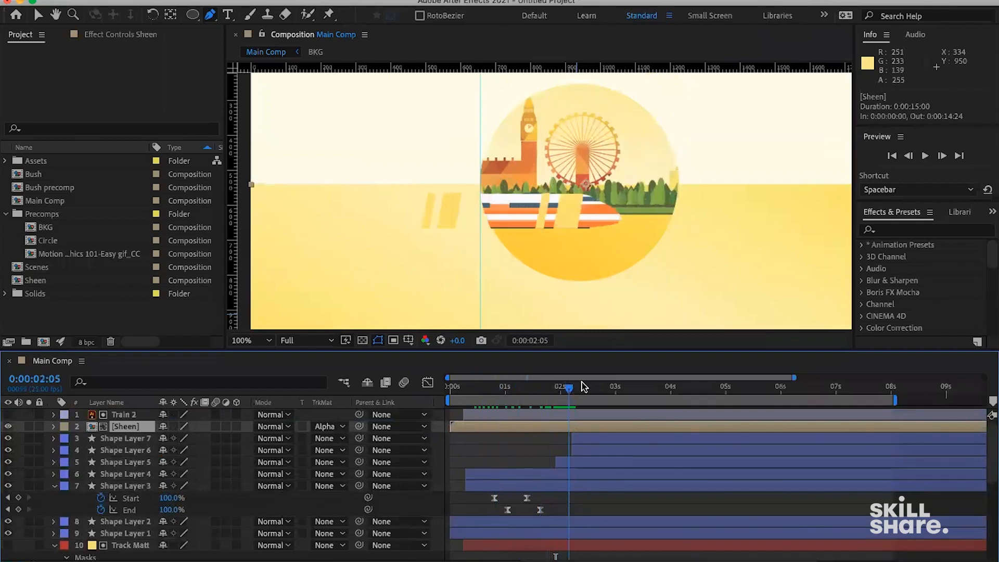
key(space)
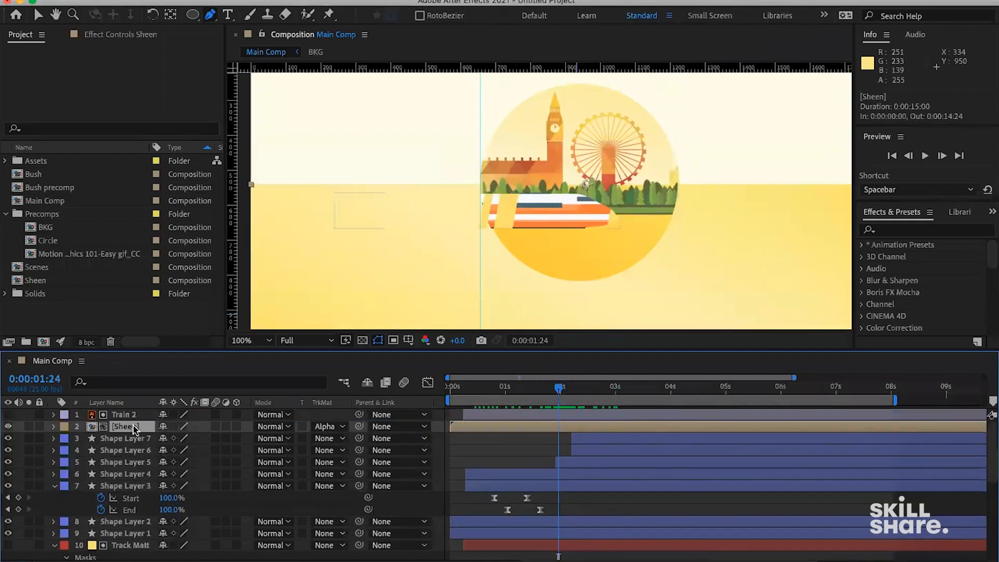
click(125, 414)
shift+click(125, 426)
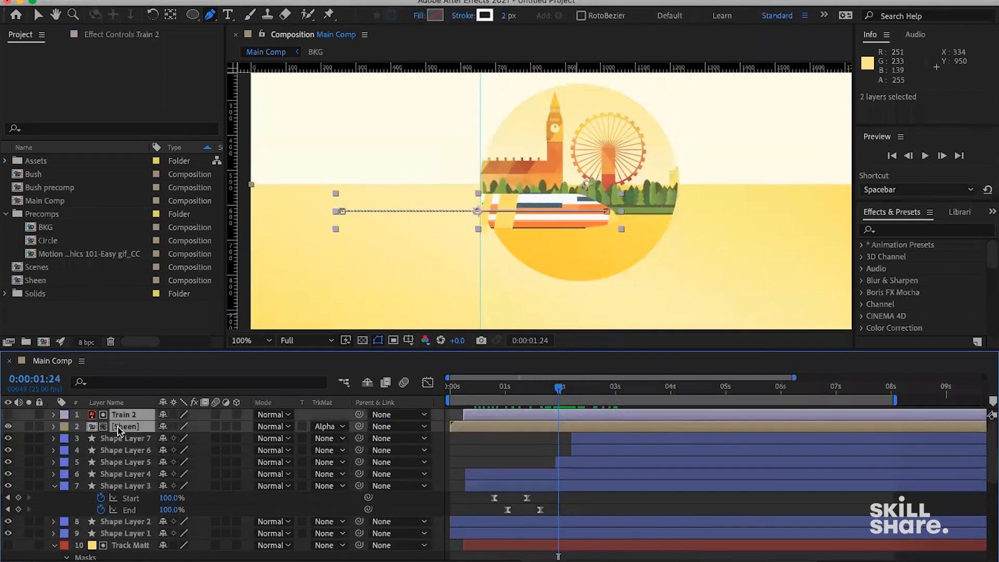
drag(125, 431, 132, 533)
scroll(197, 499, down, 2)
click(471, 451)
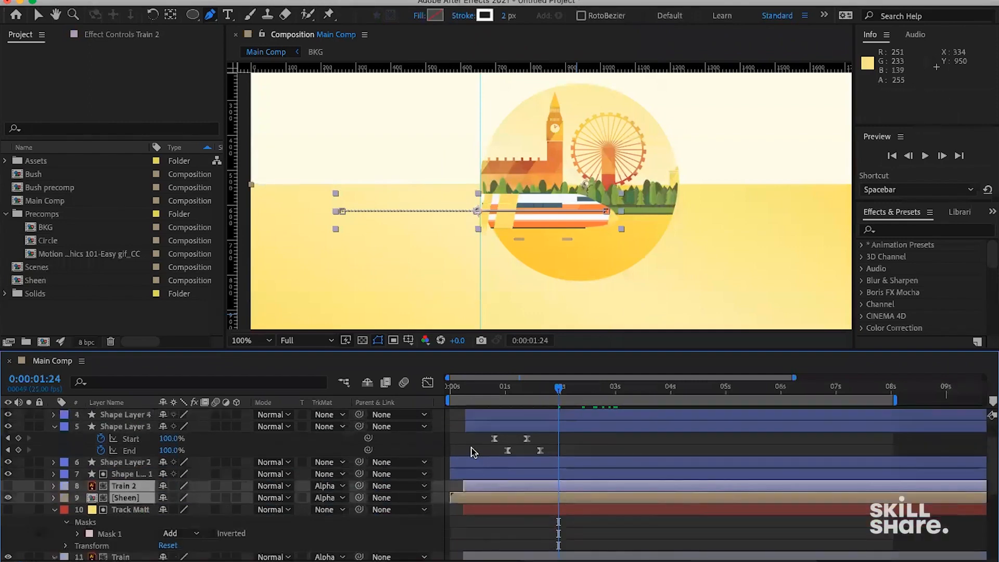
- Set the Sheen layer's blending mode to Soft Light
click(130, 498)
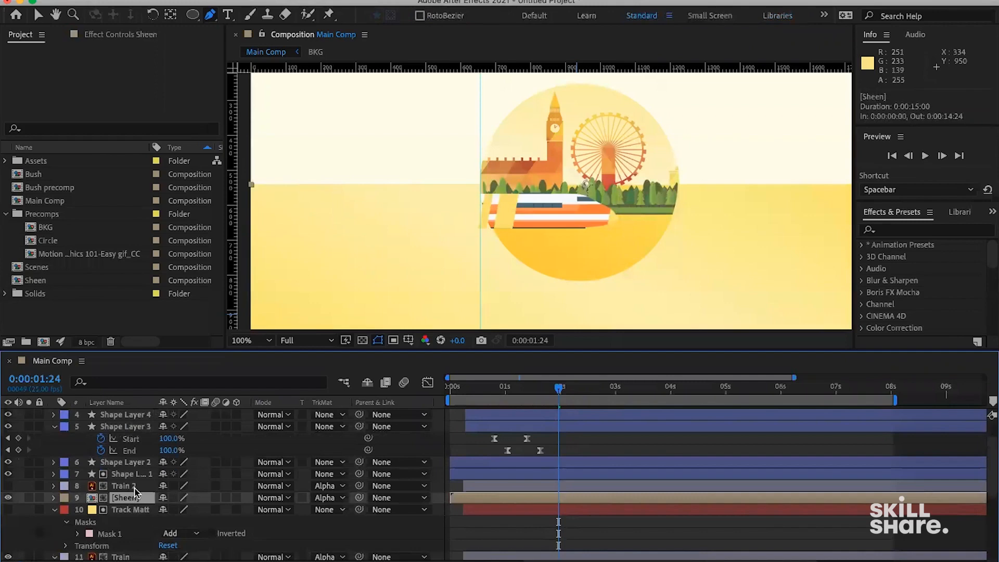
click(274, 498)
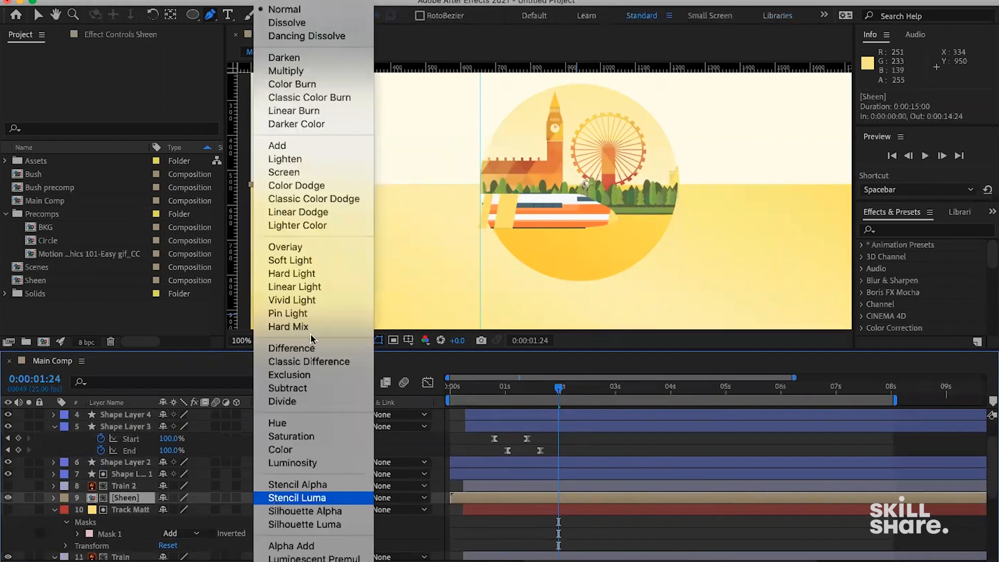
click(305, 261)
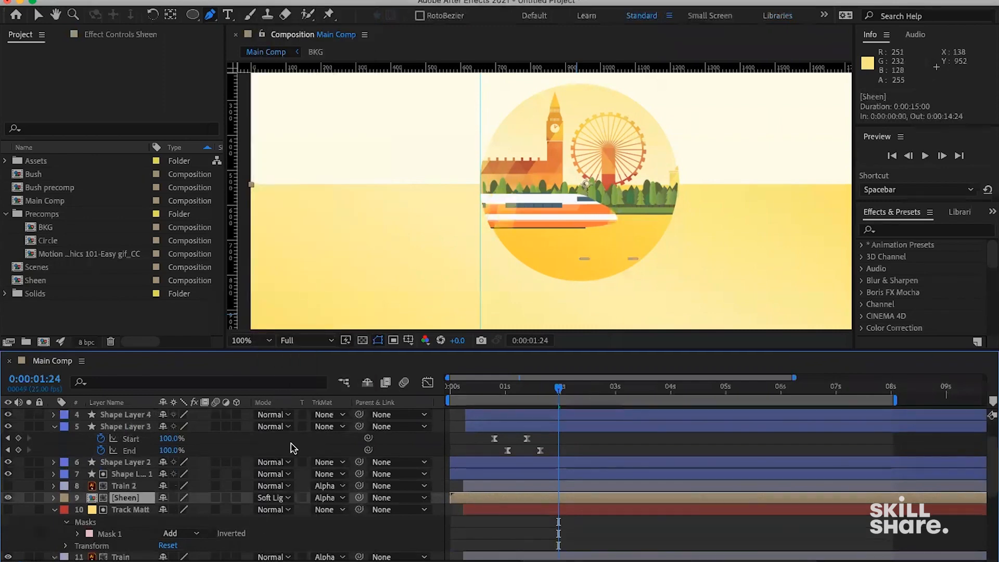
click(272, 497)
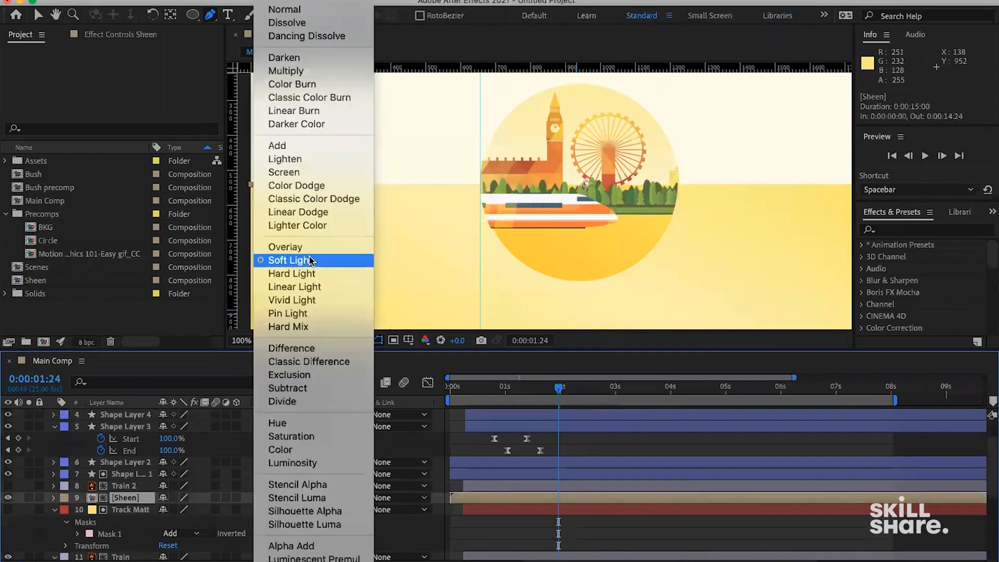
click(524, 416)
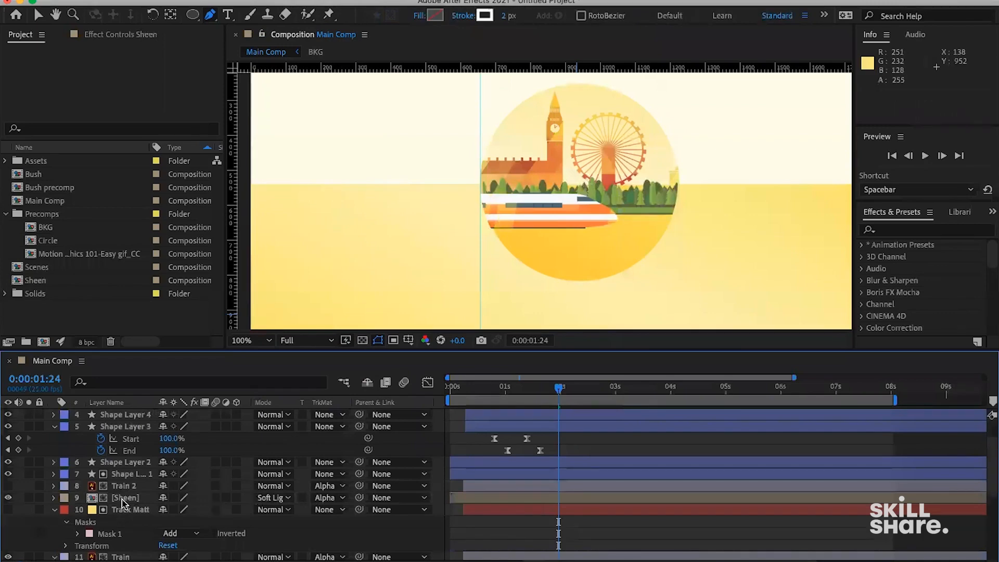
- Preview the Soft Light sheen sweeping over the train, and play the whole Main Comp animation from the start
click(487, 389)
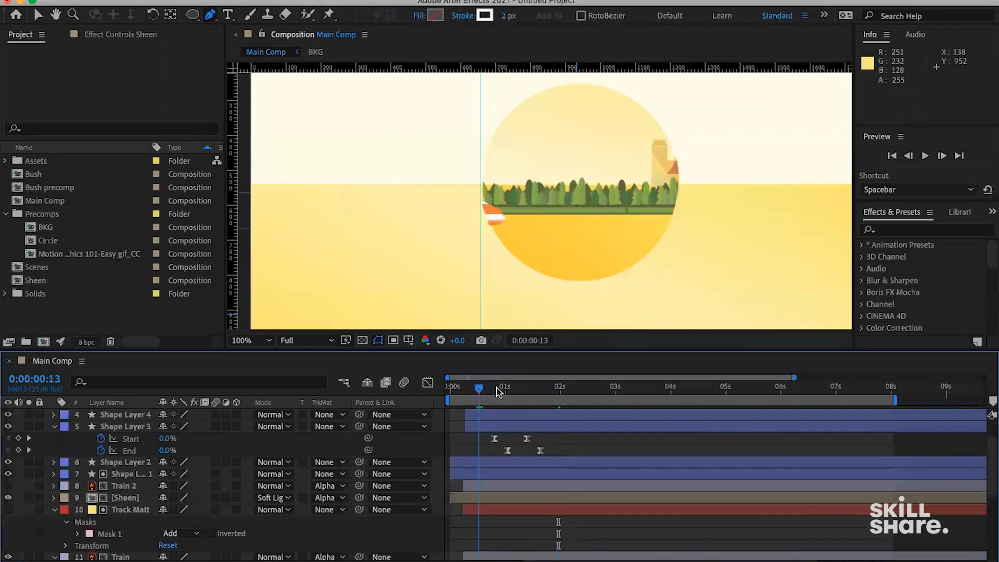
key(space)
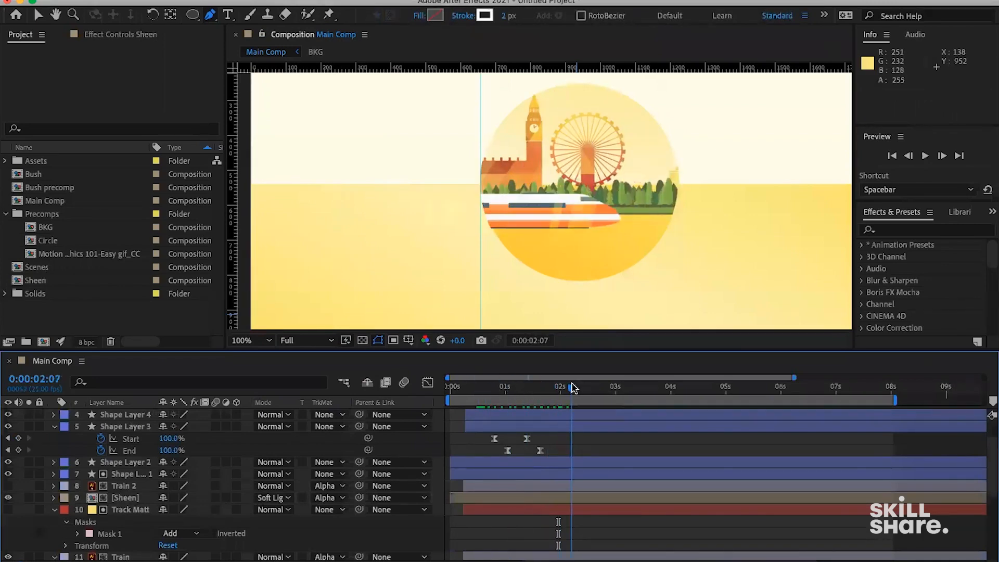
drag(565, 384, 575, 383)
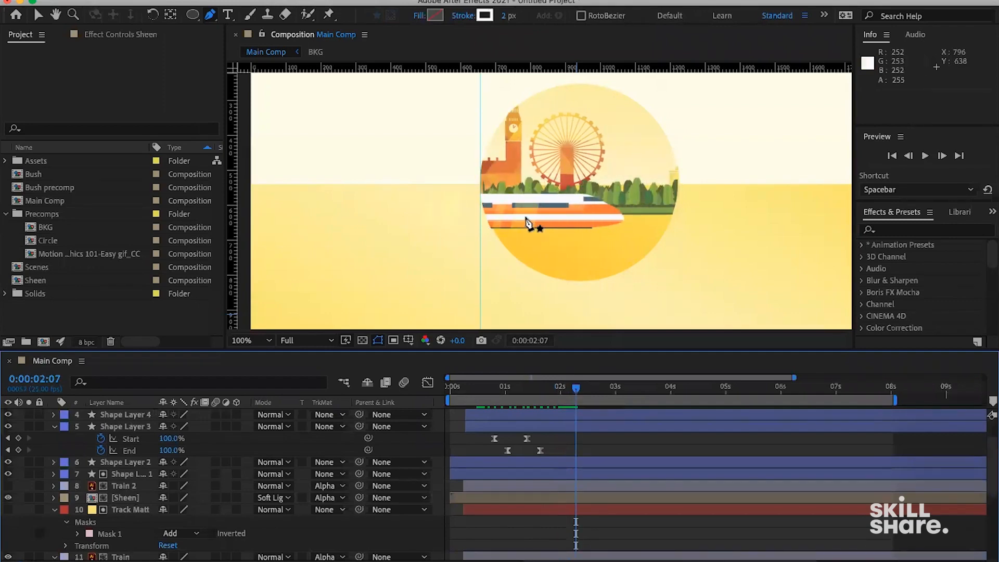
drag(459, 387, 562, 389)
key(comma)
key(comma)
click(454, 389)
key(space)
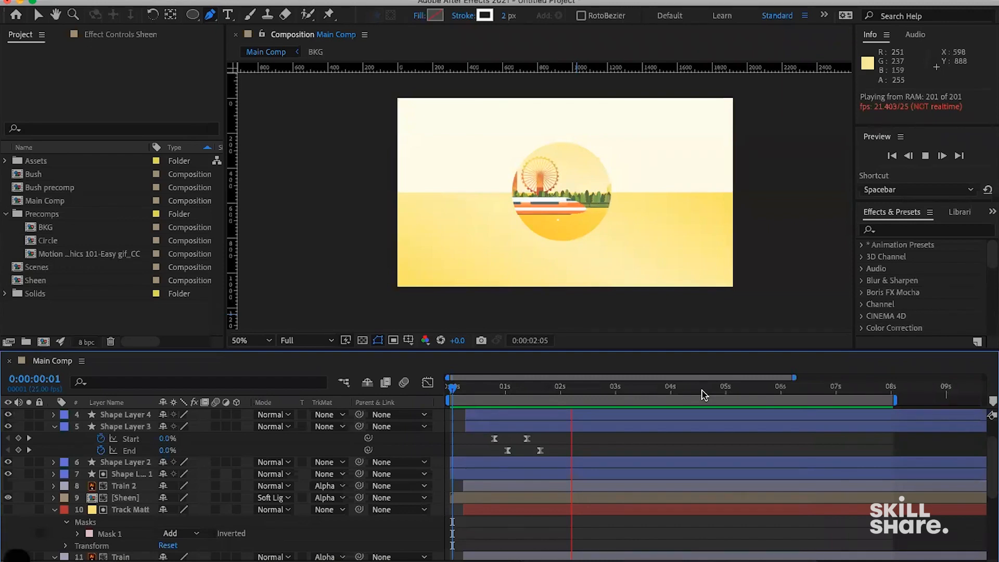
key(space)
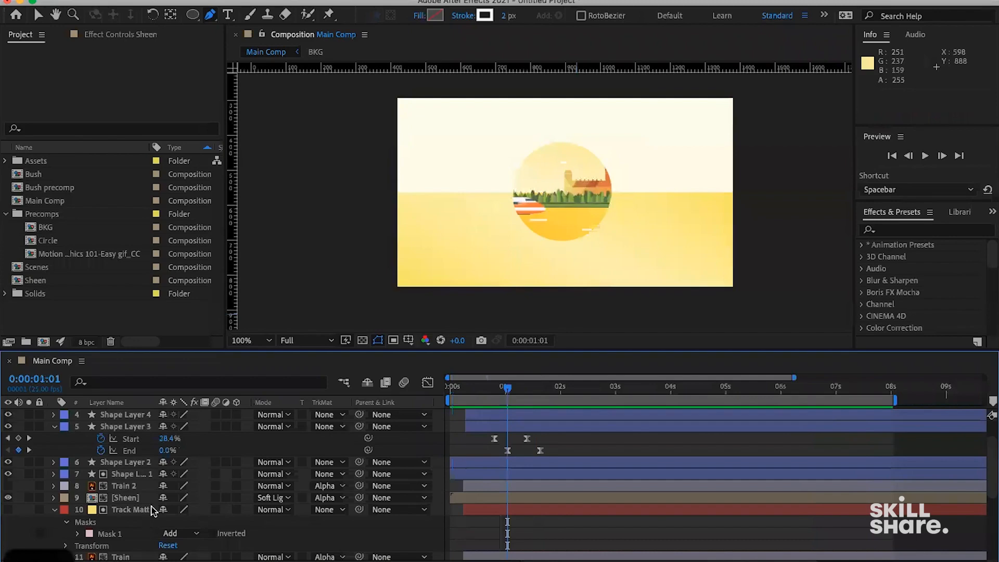
- Examine the sheen up close at the circle's left edge, comparing frames between about 1:16 and 2:12
key(Home)
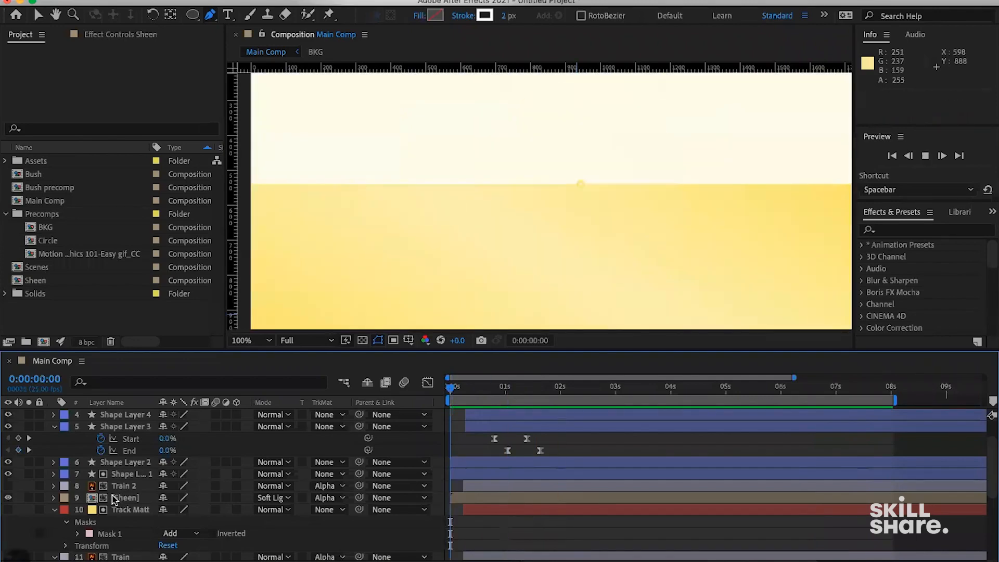
key(.)
key(space)
drag(542, 398, 551, 394)
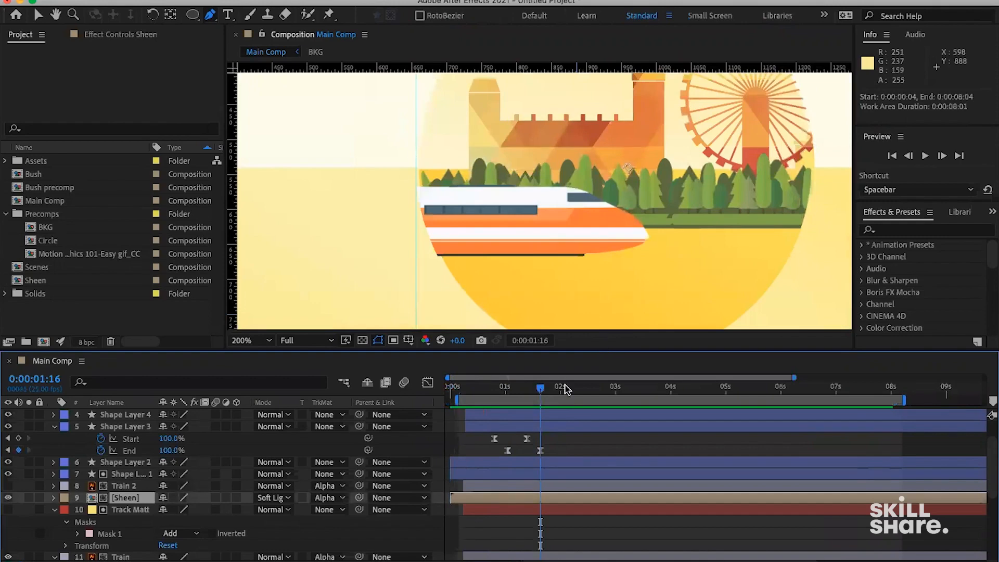
click(587, 388)
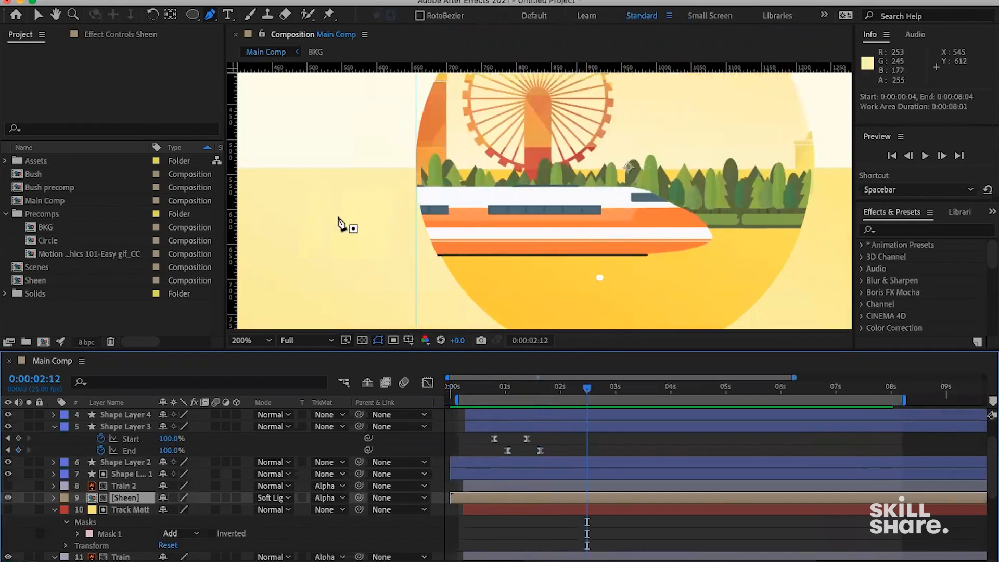
key(comma)
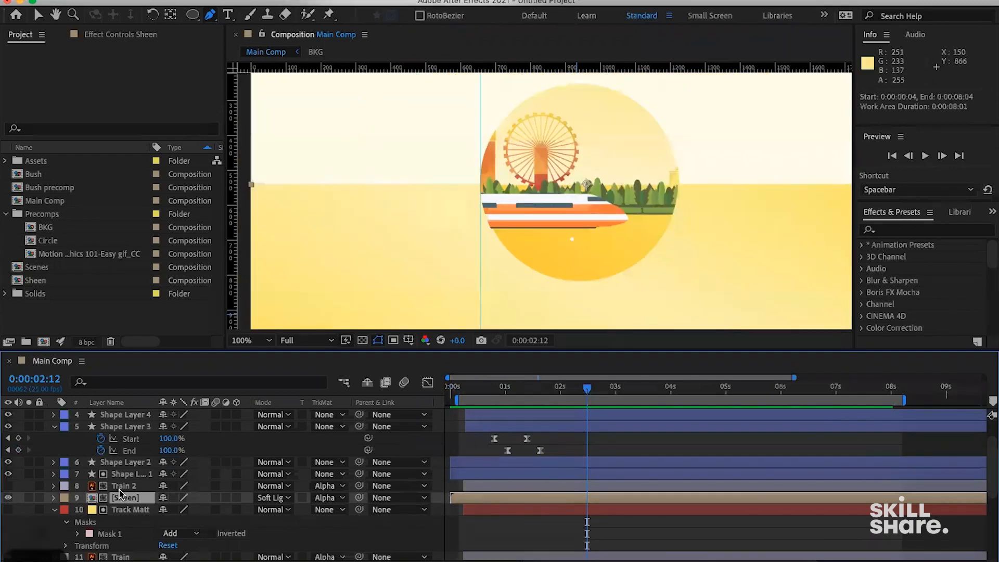
- Pre-compose the Train 2 and Sheen layers into a new composition named "Sheen Effect"
click(124, 486)
click(133, 497)
shift+click(131, 485)
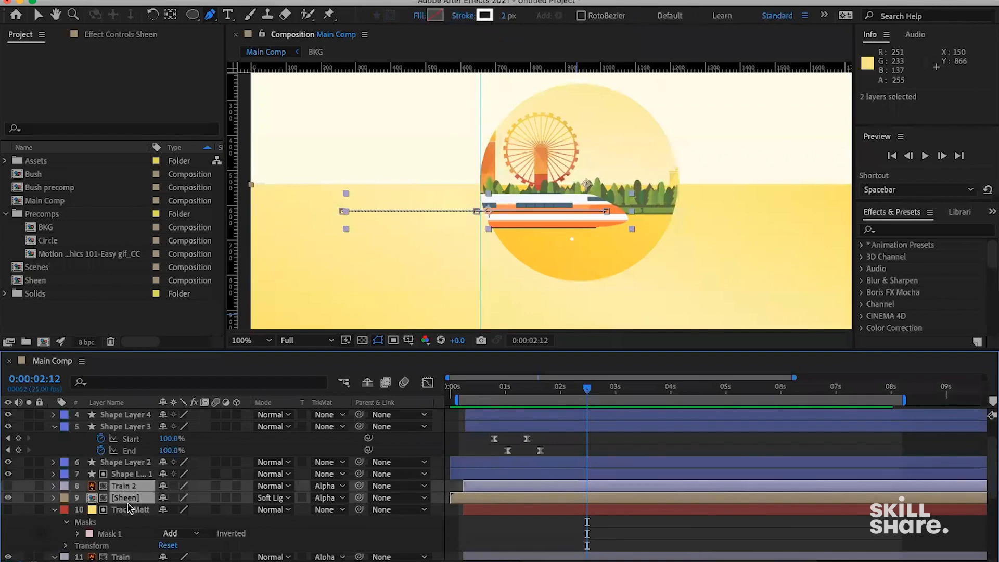
key(super+shift+c)
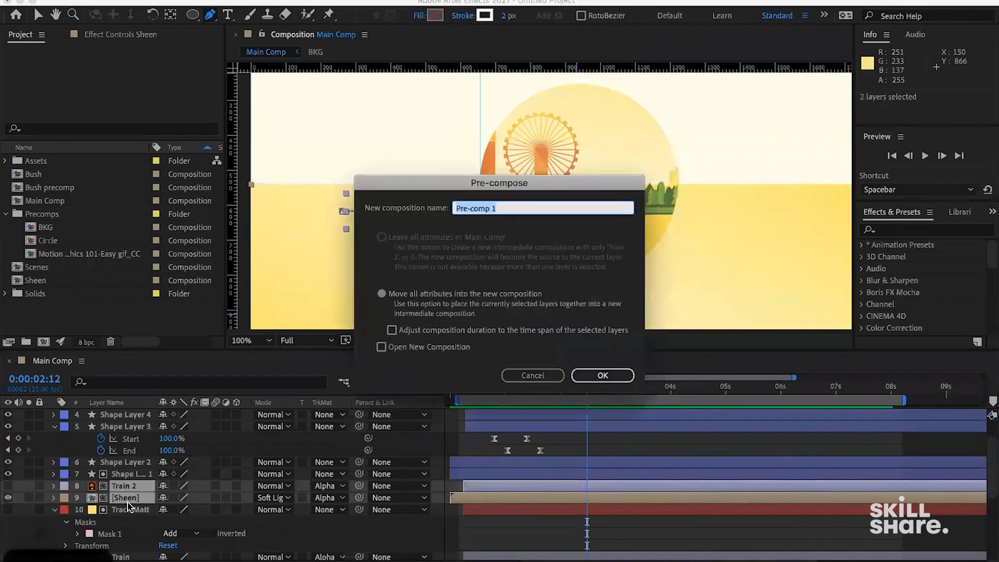
text(Sheen )
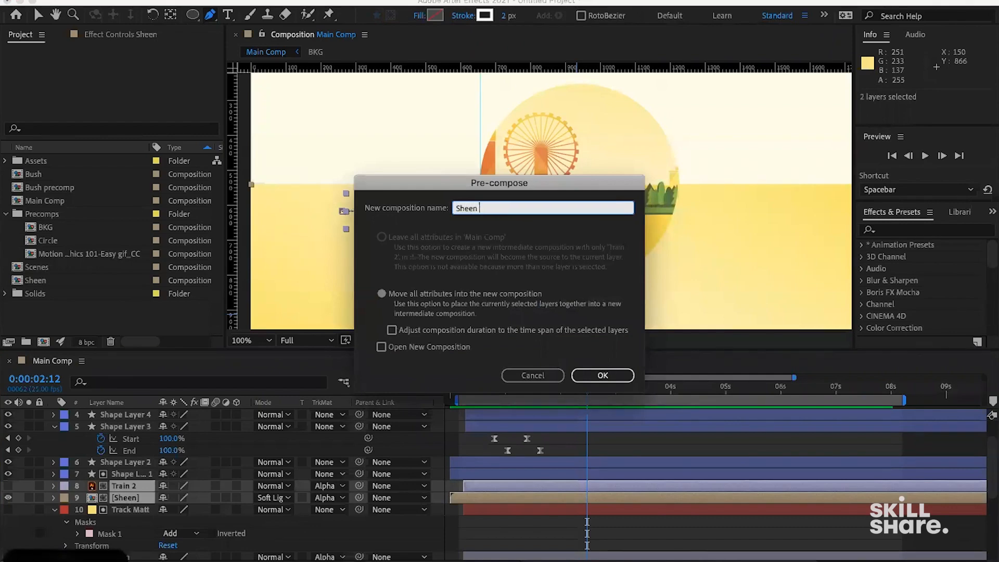
text(Effect)
key(Return)
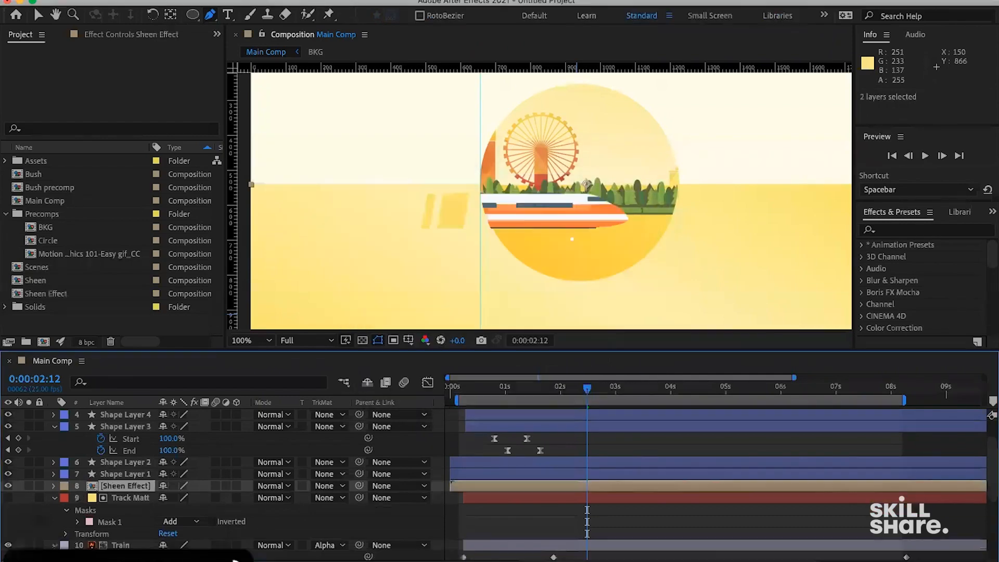
- Set the Sheen Effect layer's blending mode to Soft Light
click(130, 490)
click(272, 486)
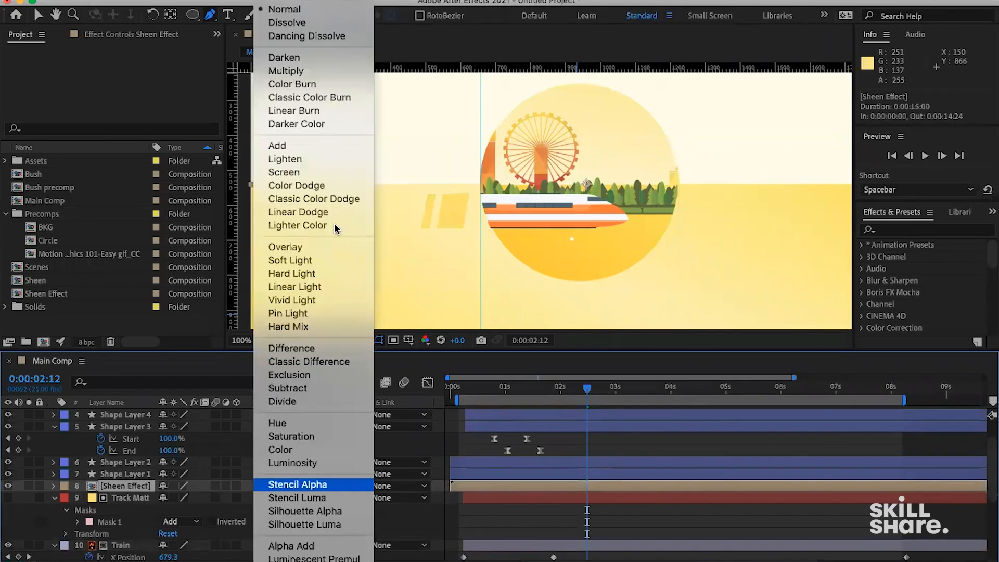
click(289, 261)
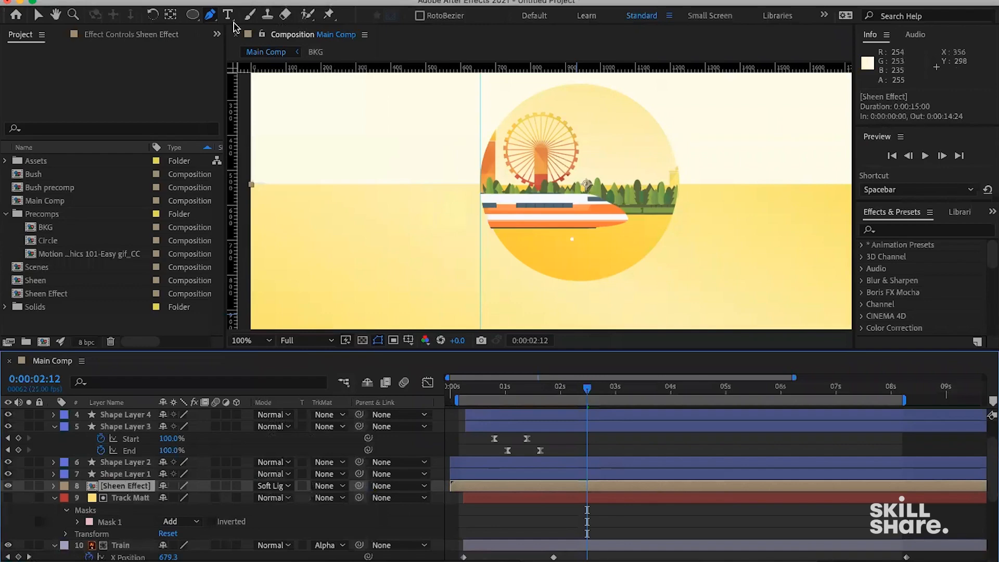
- Draw an elliptical mask on the Sheen Effect layer around the yellow circle
click(192, 15)
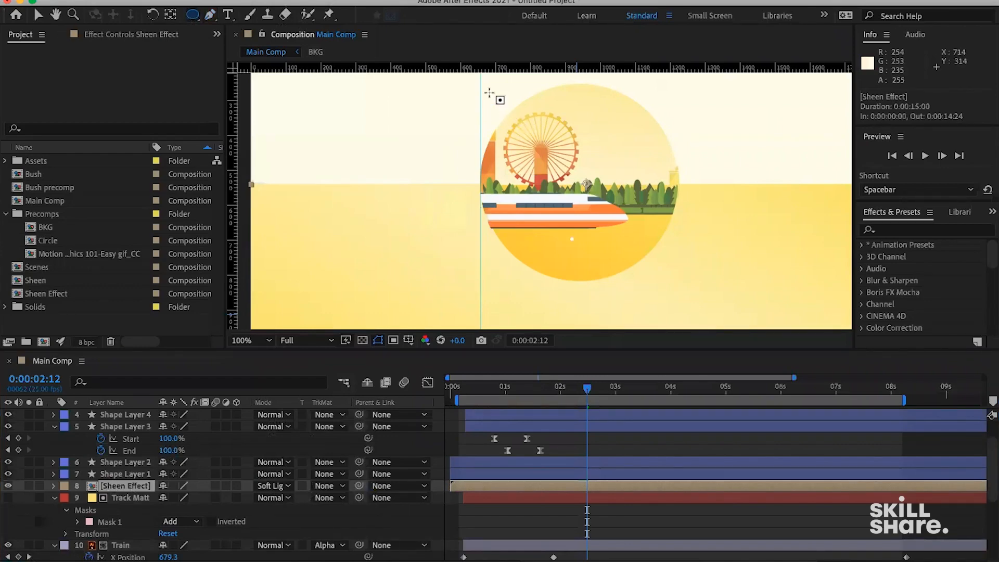
drag(479, 89, 688, 284)
click(631, 446)
- Scrub through the masked sheen and extend the work area's start back to 0:00:00:00
drag(473, 385, 593, 384)
drag(457, 400, 536, 388)
key(comma)
drag(454, 387, 527, 385)
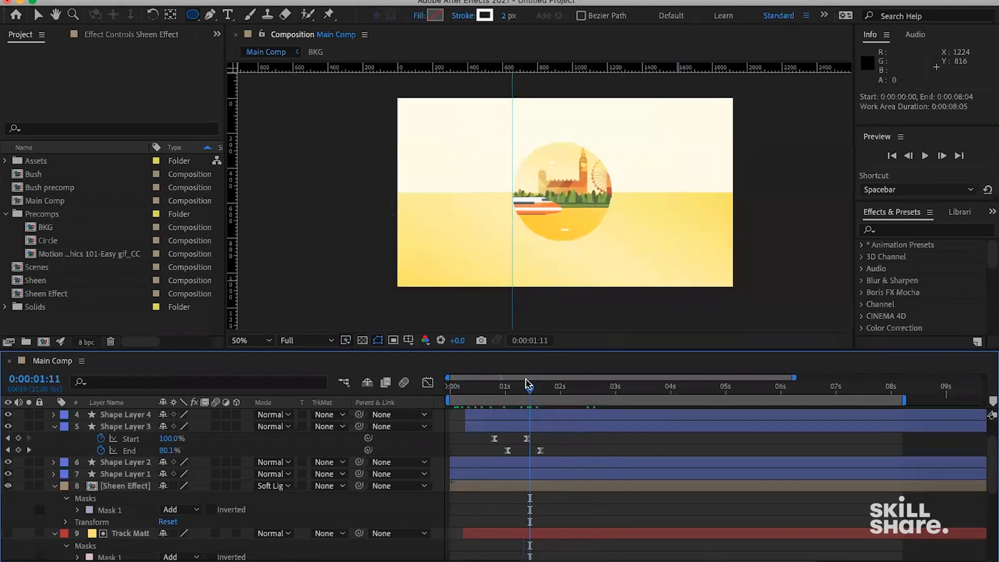
- Play Main Comp from the first frame to check the sheen within the circular mask
drag(452, 386, 556, 388)
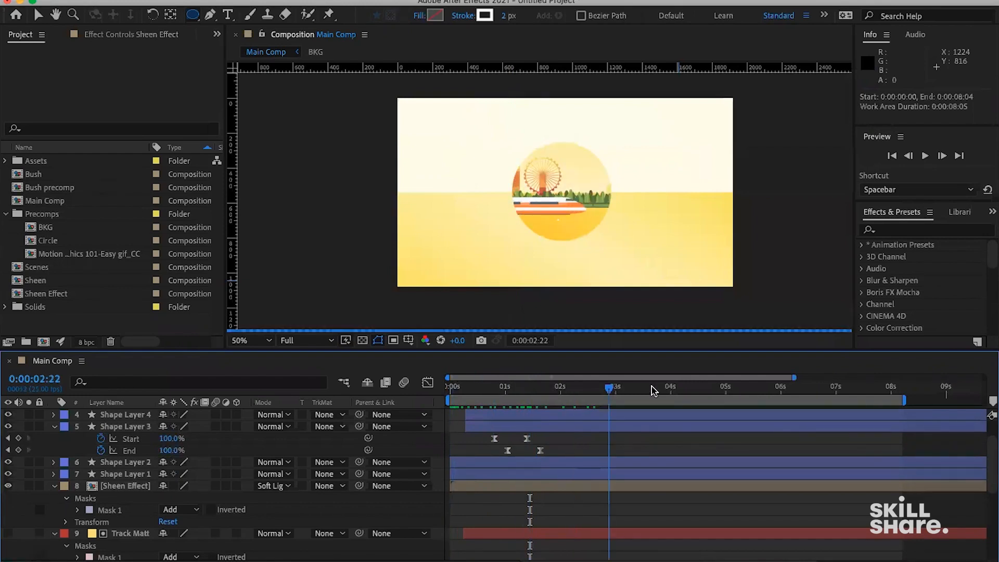
drag(661, 392, 463, 391)
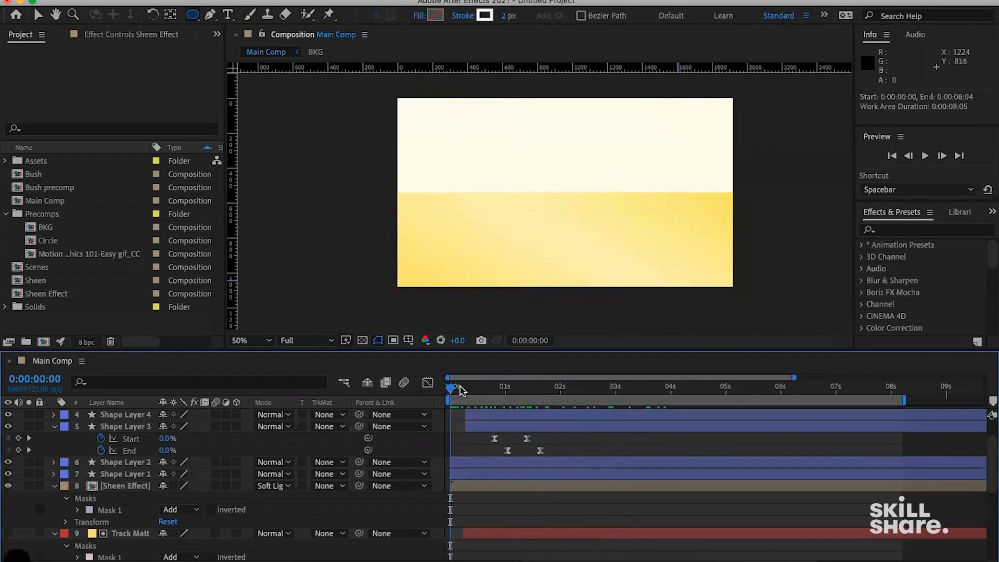
key(space)
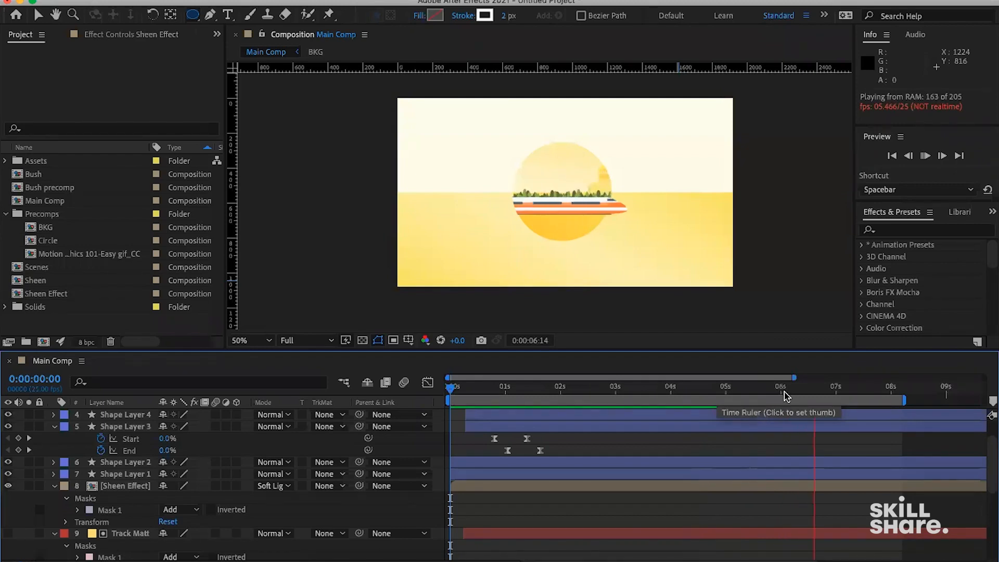
key(space)
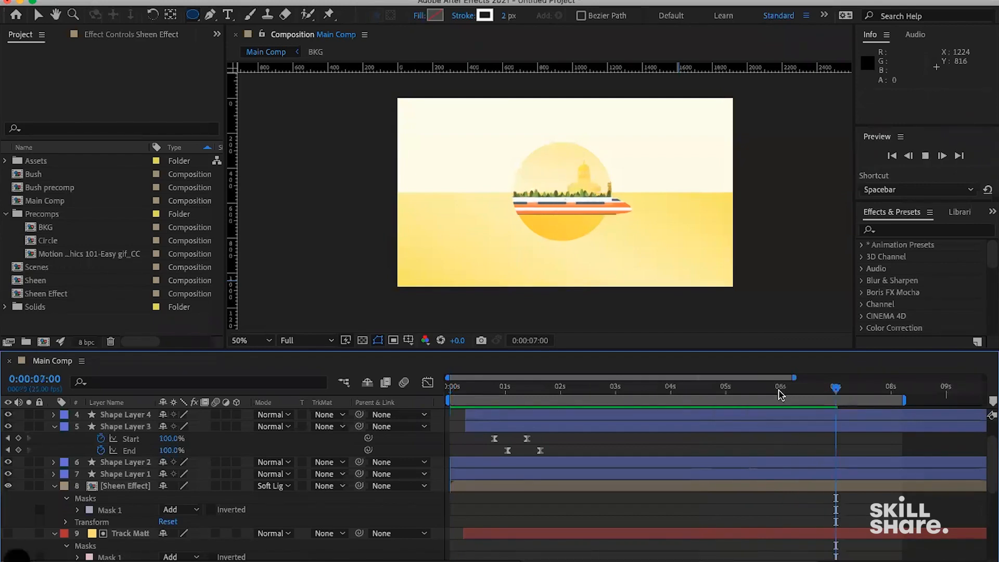
click(746, 395)
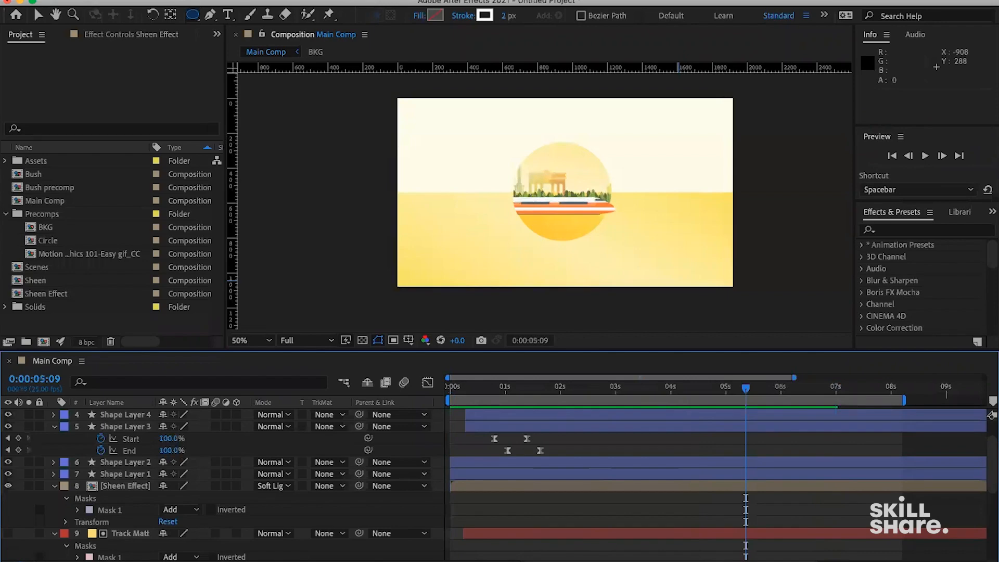
- Add Main Comp to the Adobe Media Encoder queue and move the application's launch dialog out of the way
click(190, 1)
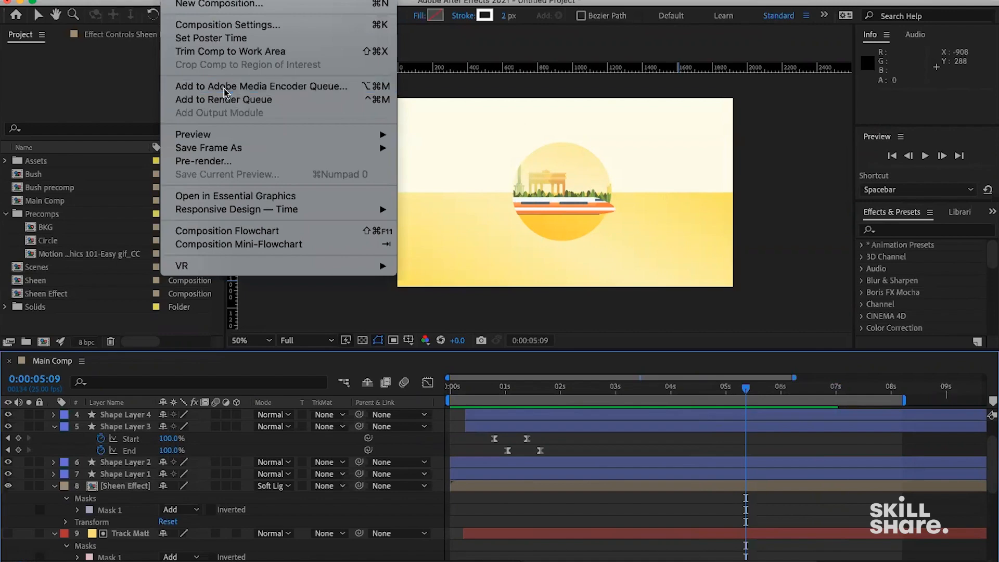
click(225, 86)
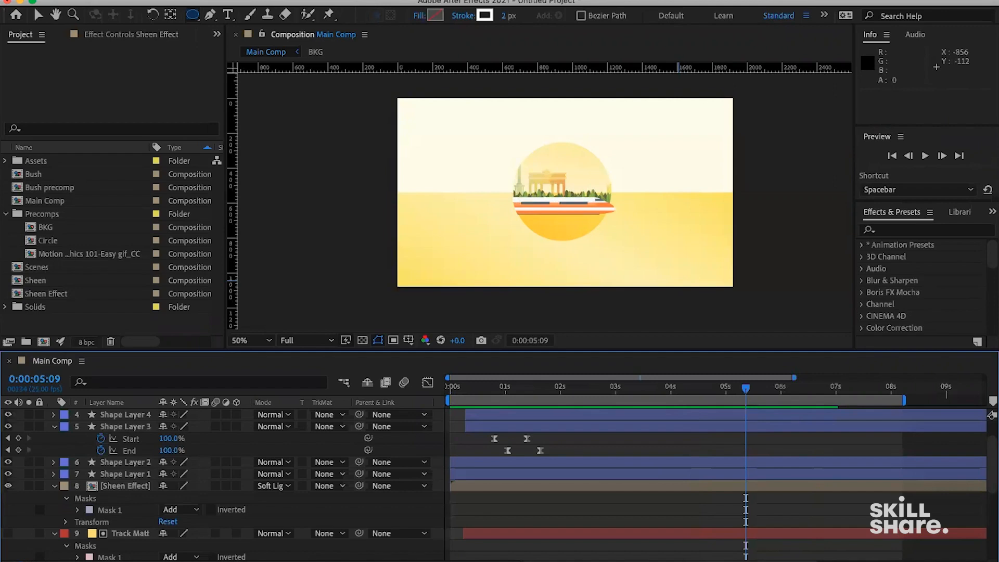
click(192, 0)
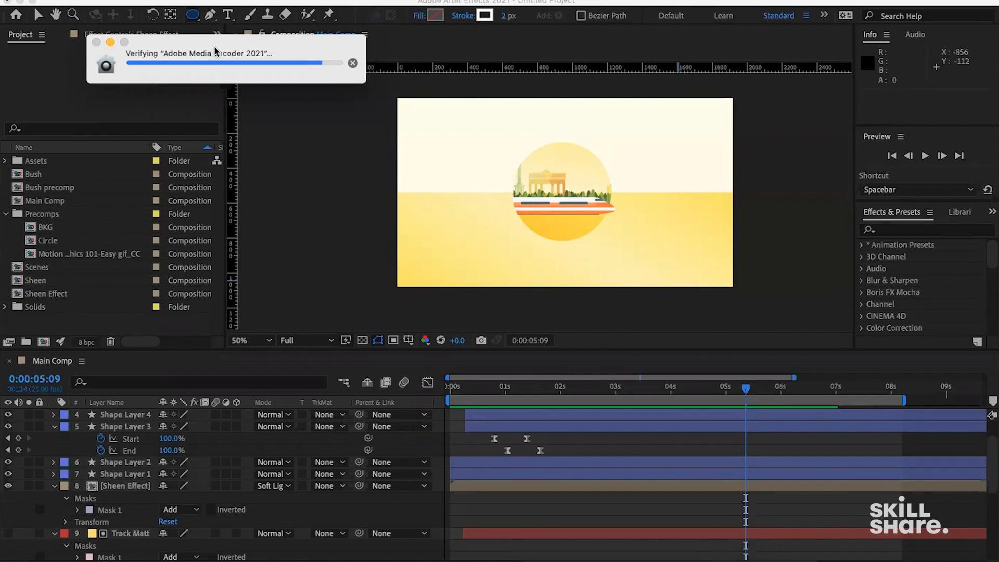
drag(206, 56, 288, 99)
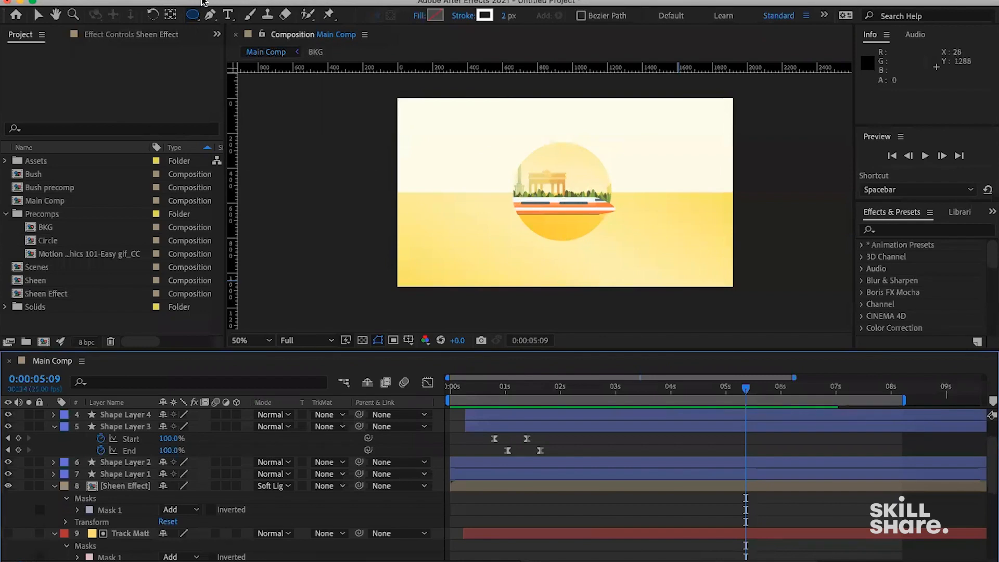
click(474, 532)
click(188, 0)
click(224, 100)
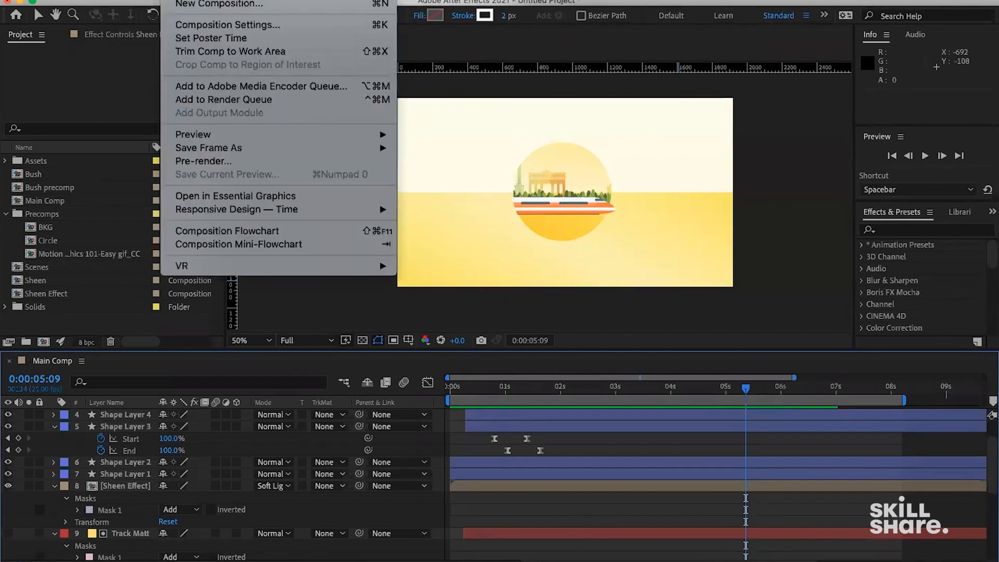
click(478, 516)
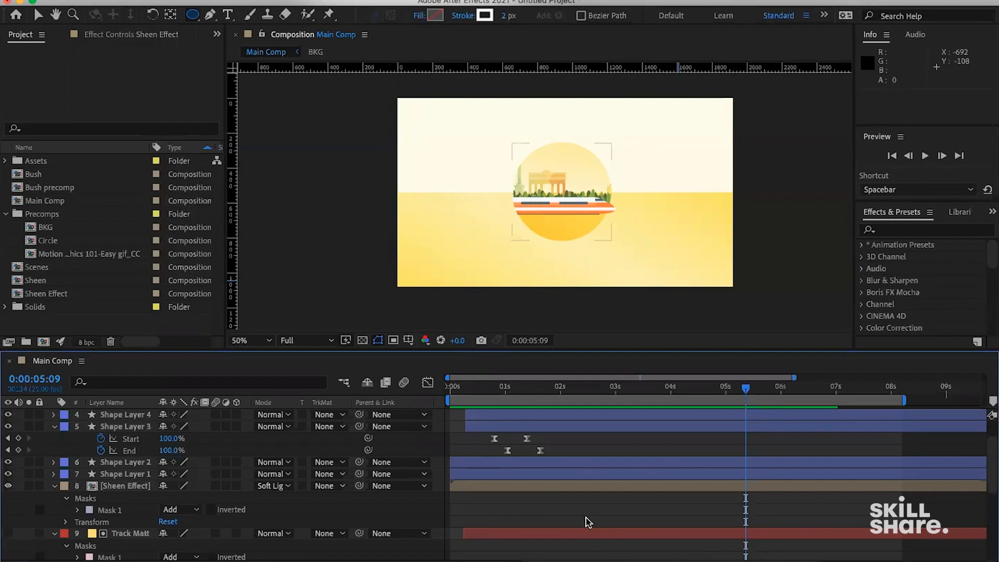
- Switch to Adobe Media Encoder 2021 for exporting the queued composition
mouse_move(663, 559)
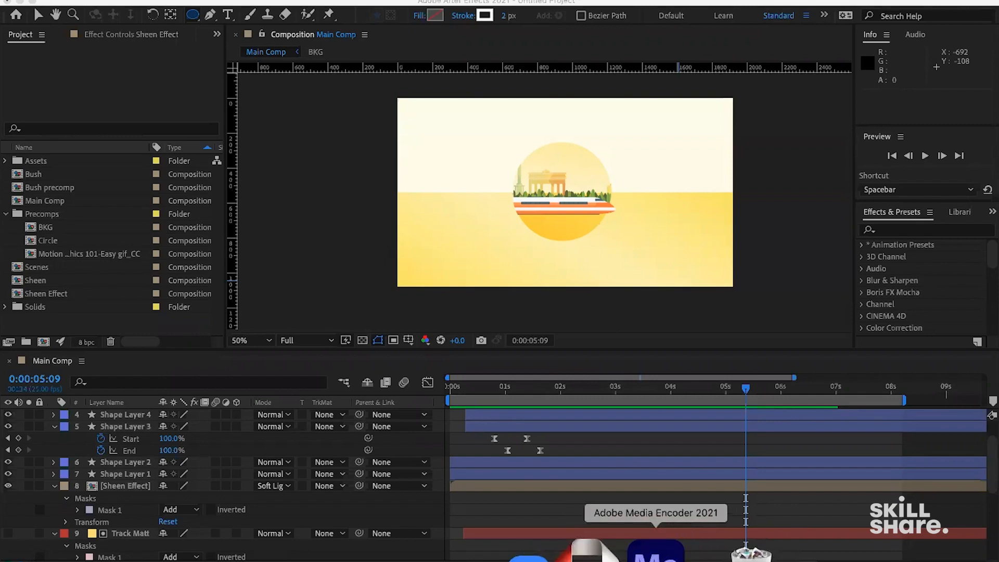
click(600, 508)
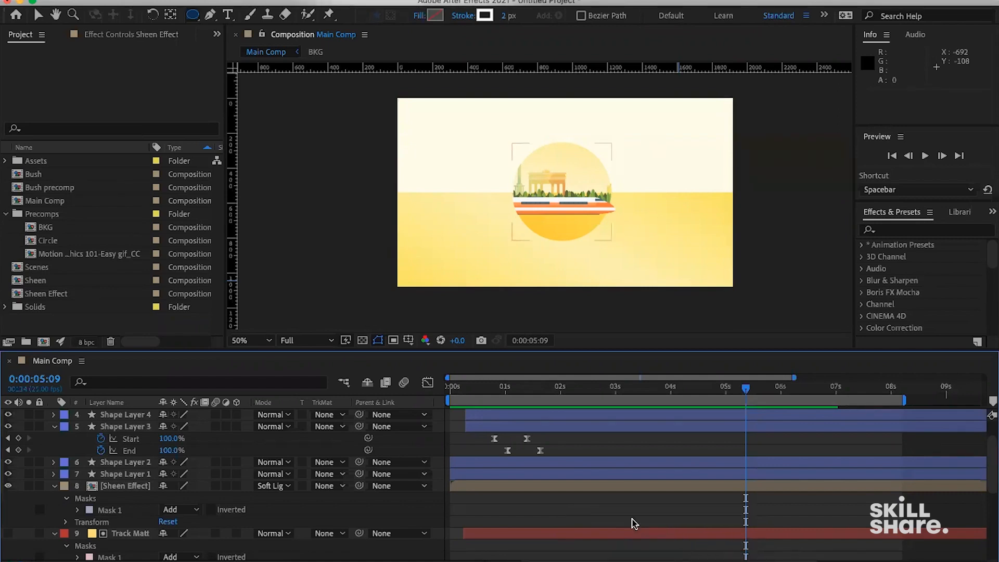
mouse_move(644, 555)
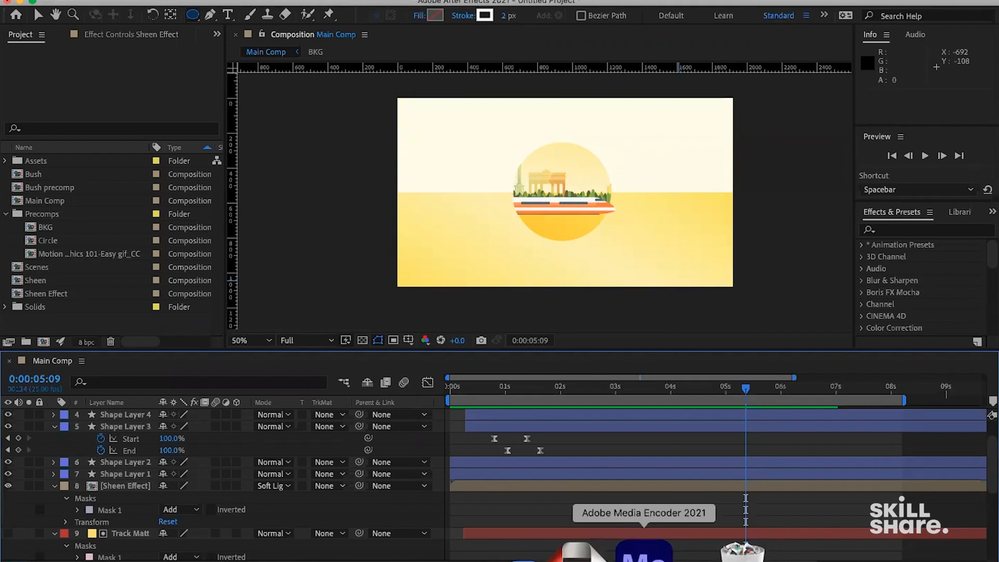